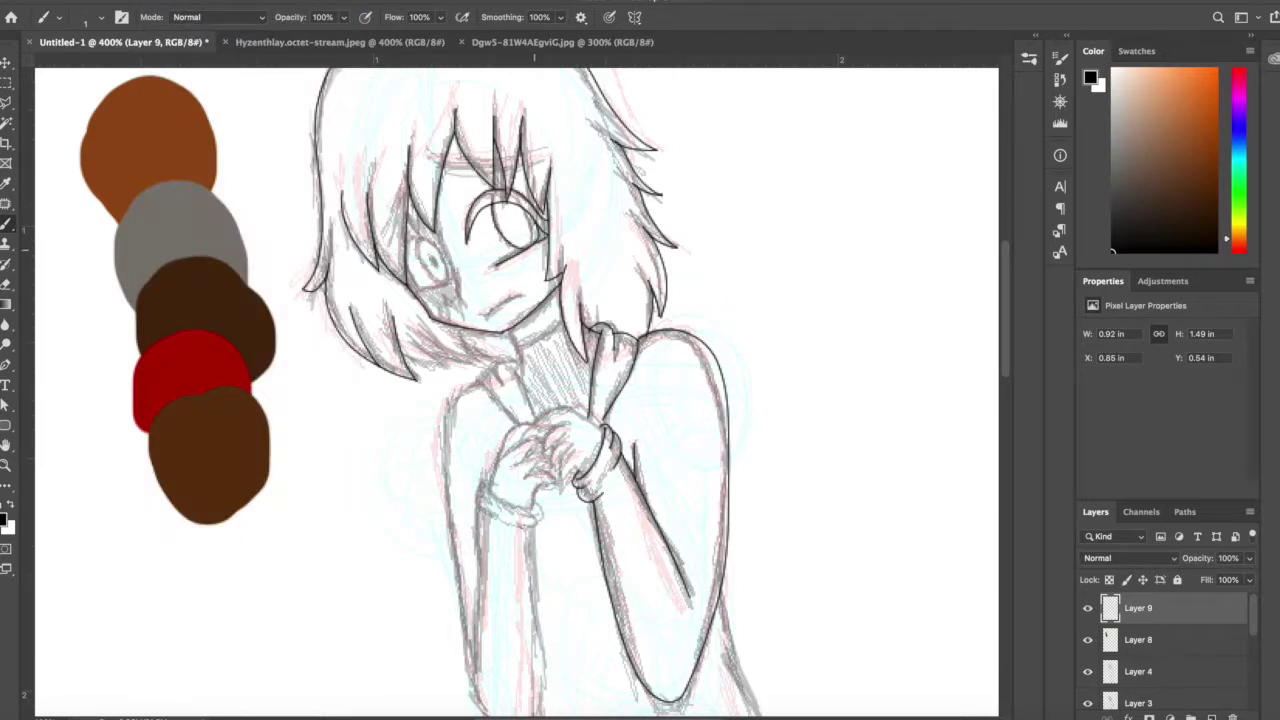
Ink the face, collar, hands, cuffs and sleeves over the pencil sketch in 1 px black lines on Layer 9.
key(ctrl+z)
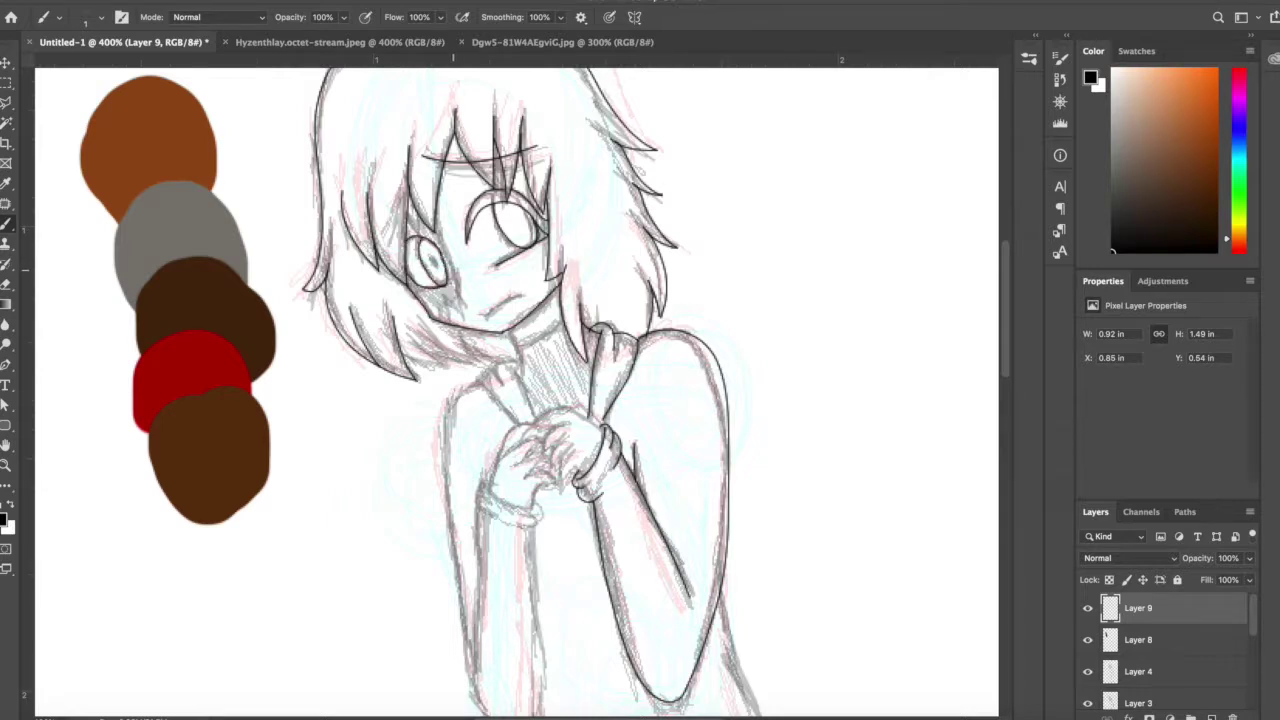
scroll(516, 390, down, 3)
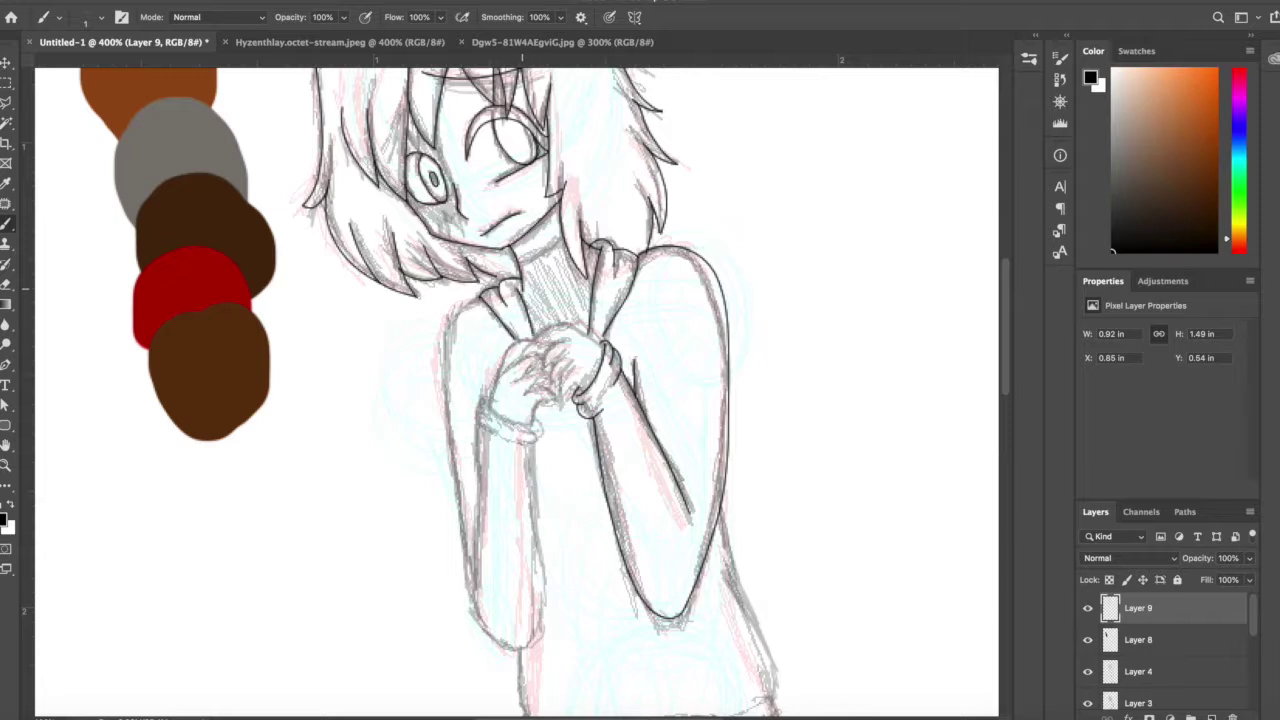
scroll(516, 390, down, 3)
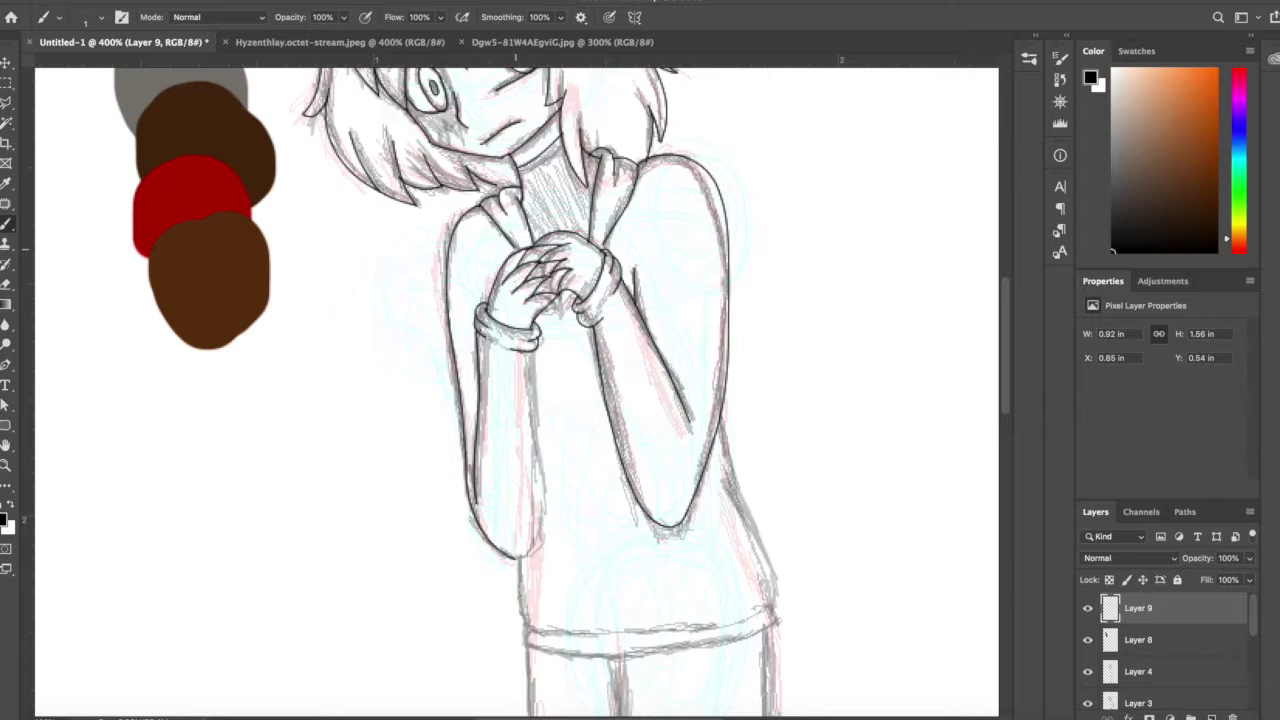
scroll(963, 347, down, 4)
key(super+z)
mouse_move(524, 383)
mouse_down()
mouse_move(515, 368)
mouse_move(539, 353)
mouse_up()
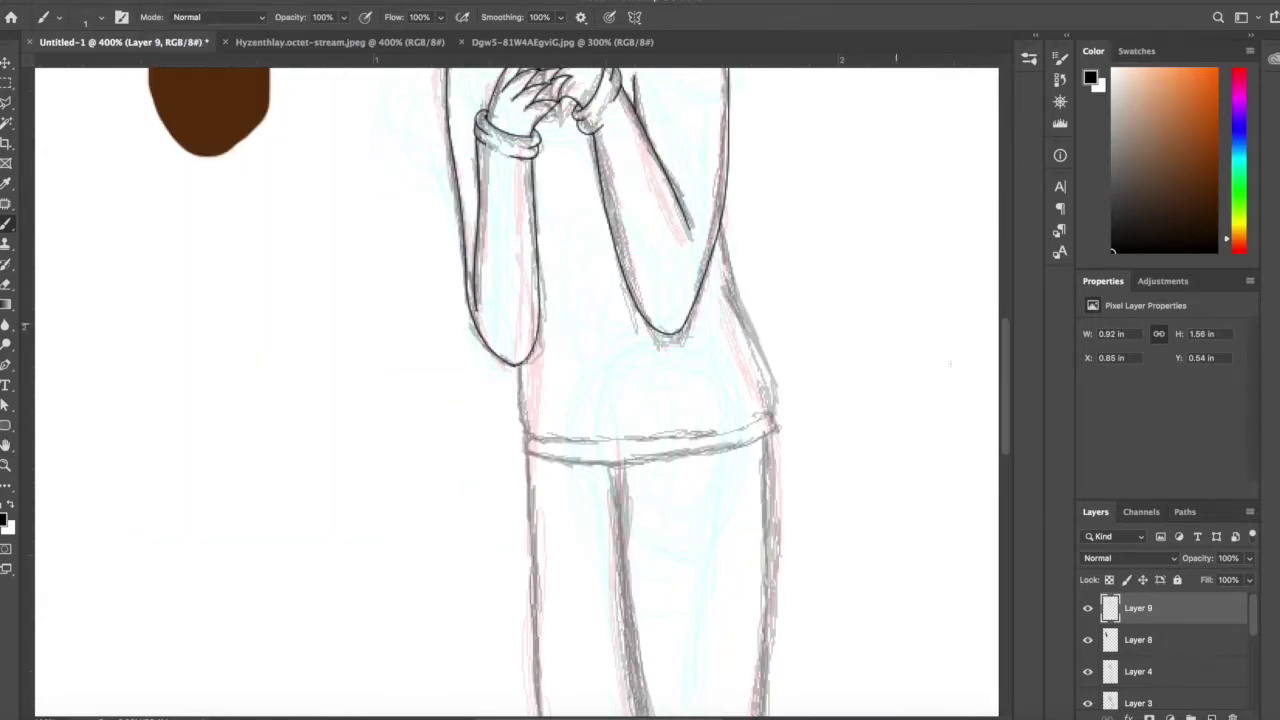
scroll(516, 390, down, 1)
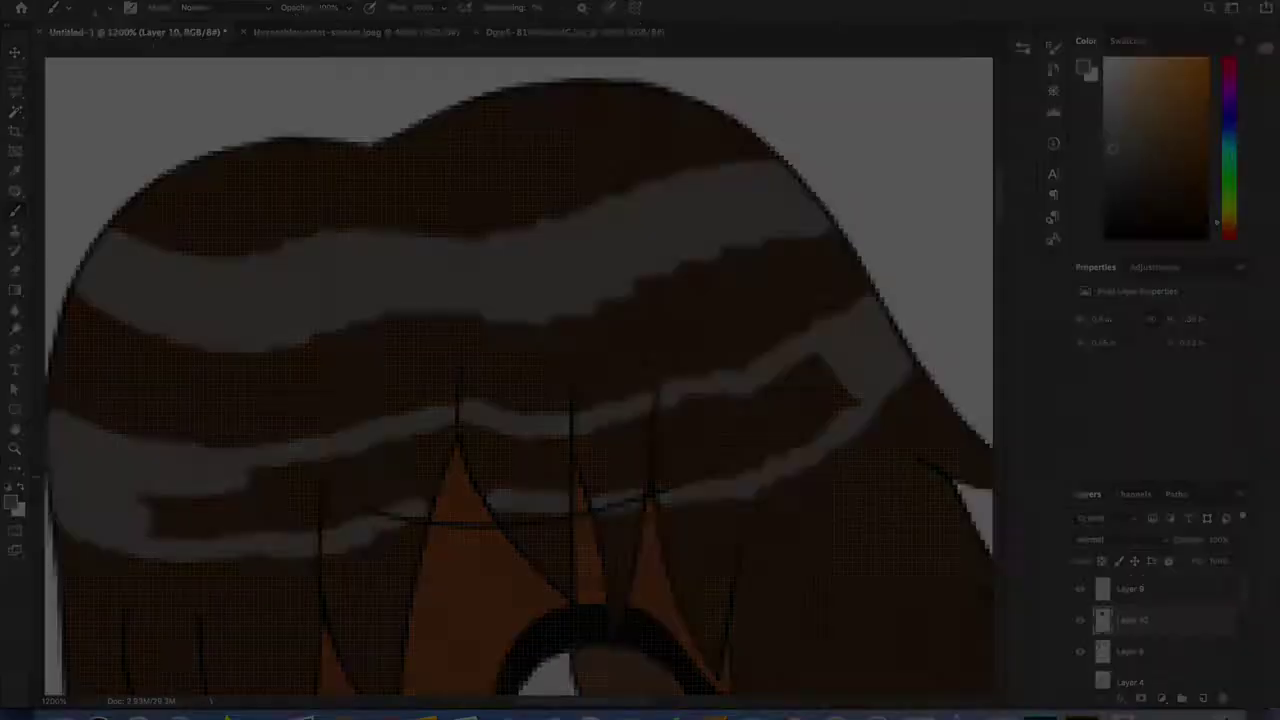
Fill the brown gaps inside the outlined lower stripe across the bangs with grey on Layer 10.
mouse_move(150, 530)
mouse_down()
mouse_move(297, 525)
mouse_move(240, 489)
mouse_move(269, 482)
mouse_up()
mouse_move(399, 499)
mouse_down()
mouse_move(432, 458)
mouse_move(415, 499)
mouse_move(411, 451)
mouse_move(423, 447)
mouse_move(365, 458)
mouse_move(393, 433)
mouse_up()
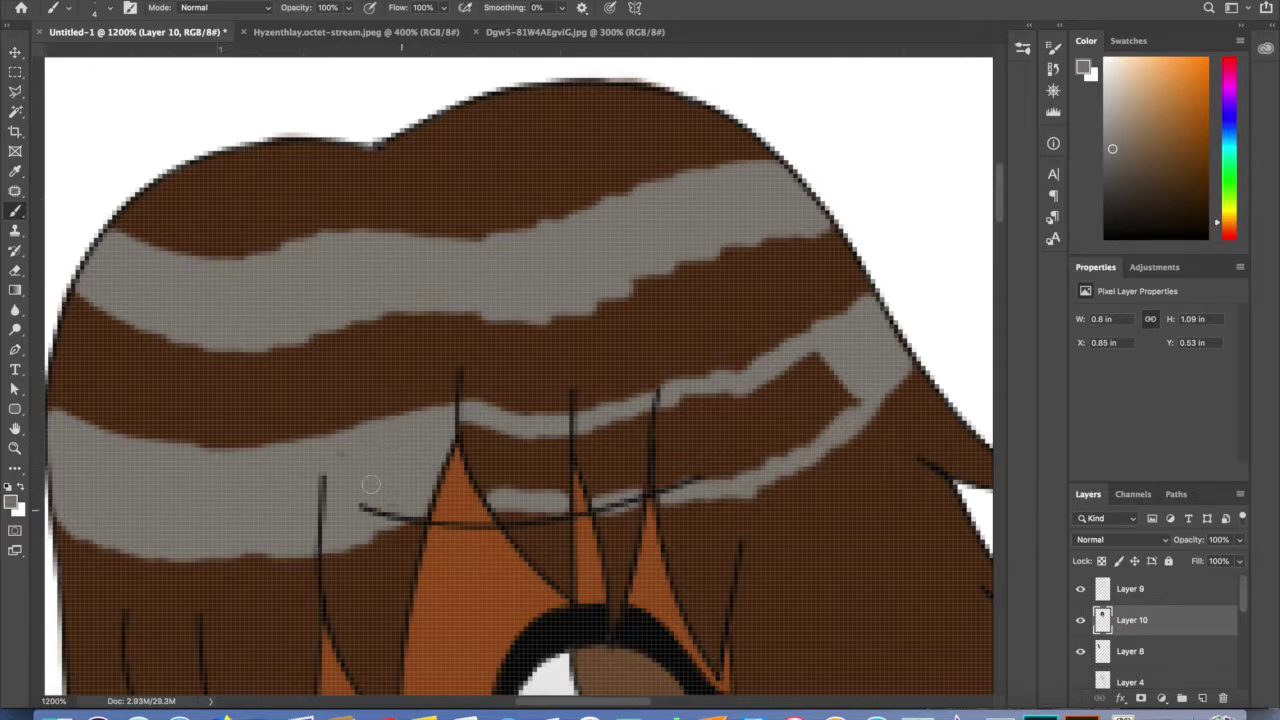
mouse_move(525, 478)
mouse_down()
mouse_move(496, 491)
mouse_move(472, 442)
mouse_move(493, 473)
mouse_move(478, 439)
mouse_move(536, 482)
mouse_move(491, 431)
mouse_move(538, 443)
mouse_move(557, 485)
mouse_move(552, 457)
mouse_move(592, 446)
mouse_move(601, 495)
mouse_move(587, 454)
mouse_move(611, 477)
mouse_move(615, 420)
mouse_move(631, 473)
mouse_move(648, 426)
mouse_move(659, 456)
mouse_move(668, 430)
mouse_move(696, 464)
mouse_move(689, 414)
mouse_move(706, 413)
mouse_move(694, 405)
mouse_move(766, 396)
mouse_move(768, 378)
mouse_move(817, 370)
mouse_move(864, 399)
mouse_move(771, 428)
mouse_move(800, 443)
mouse_move(744, 468)
mouse_move(796, 439)
mouse_move(835, 391)
mouse_move(812, 354)
mouse_move(791, 397)
mouse_move(737, 461)
mouse_up()
Paint a grey stripe across the hair lock beside the dark eye, outlining at 1 px and filling at 6 px.
scroll(851, 316, down, 5)
mouse_move(74, 445)
mouse_down()
mouse_move(72, 425)
mouse_move(73, 474)
mouse_up()
mouse_move(78, 400)
mouse_down()
mouse_move(94, 436)
mouse_move(180, 464)
mouse_move(250, 521)
mouse_up()
click(110, 8)
drag(90, 57, 82, 57)
key(Return)
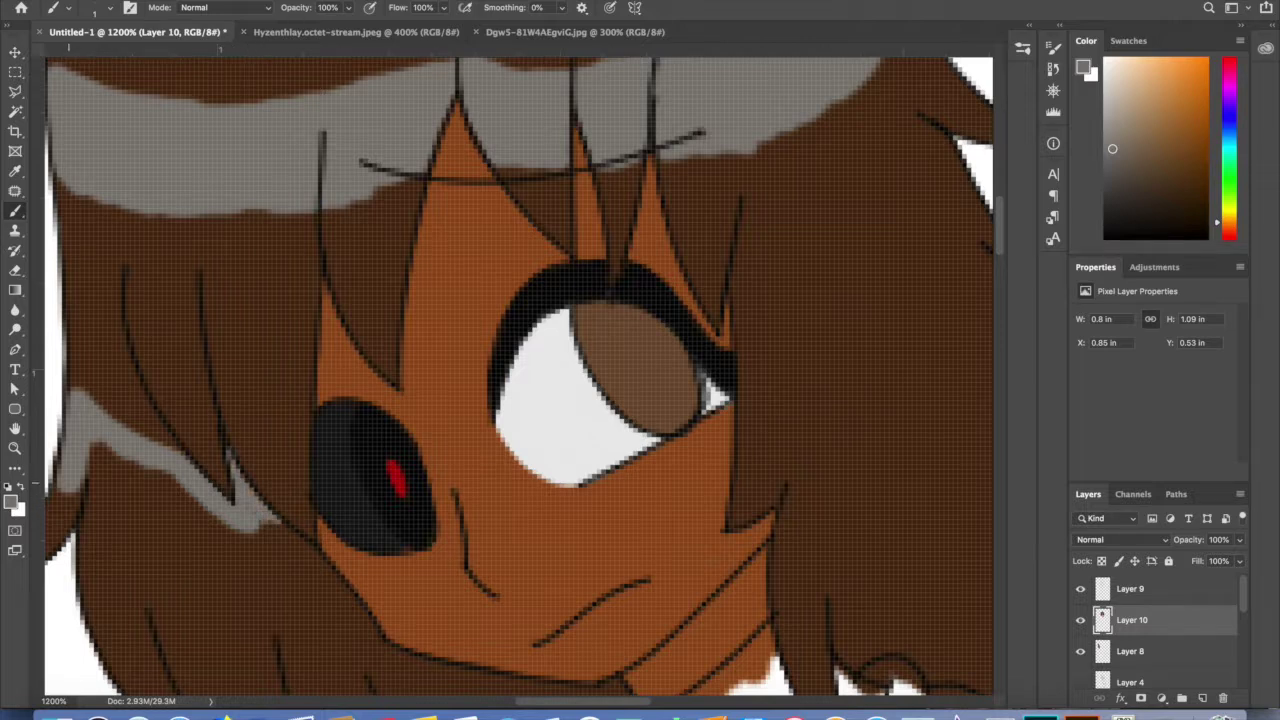
drag(83, 494, 108, 494)
click(110, 8)
drag(83, 57, 89, 57)
key(Return)
drag(81, 477, 285, 548)
drag(190, 505, 134, 477)
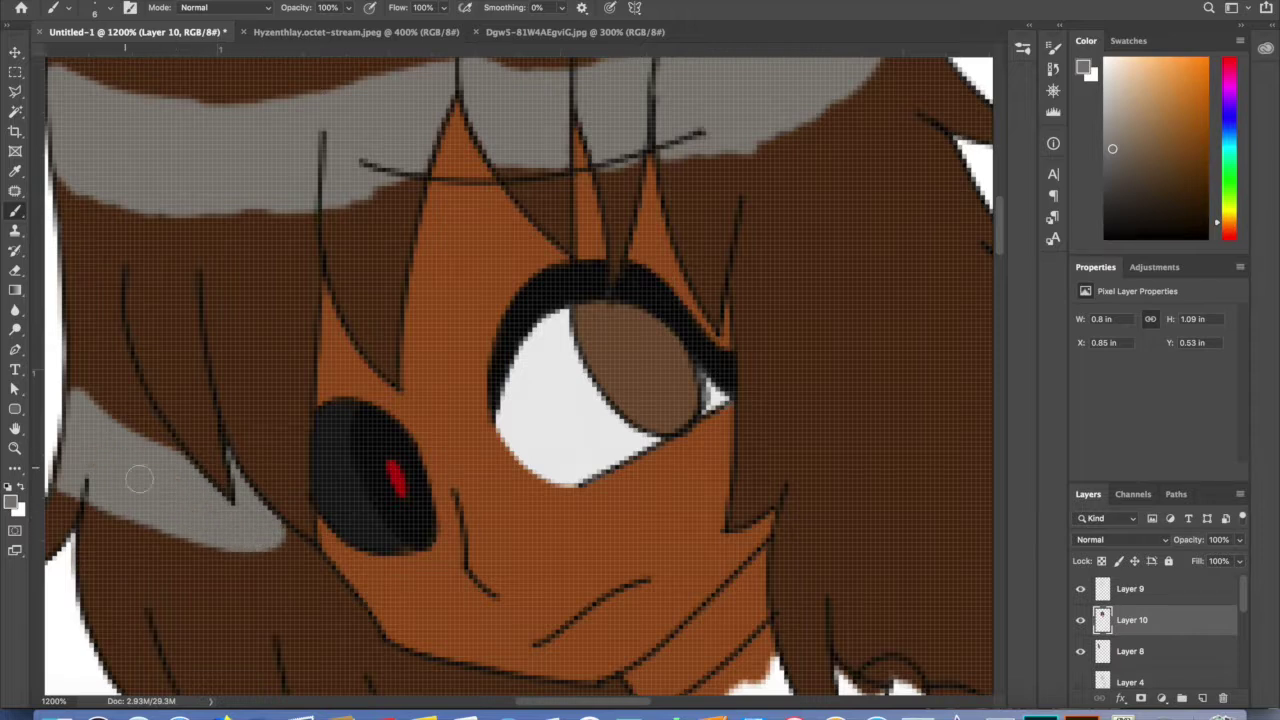
Paint a wide grey stripe across the hair beside the open brown eye, filling it with a 6 px brush.
click(92, 14)
key(Return)
scroll(457, 686, right, 3)
click(110, 8)
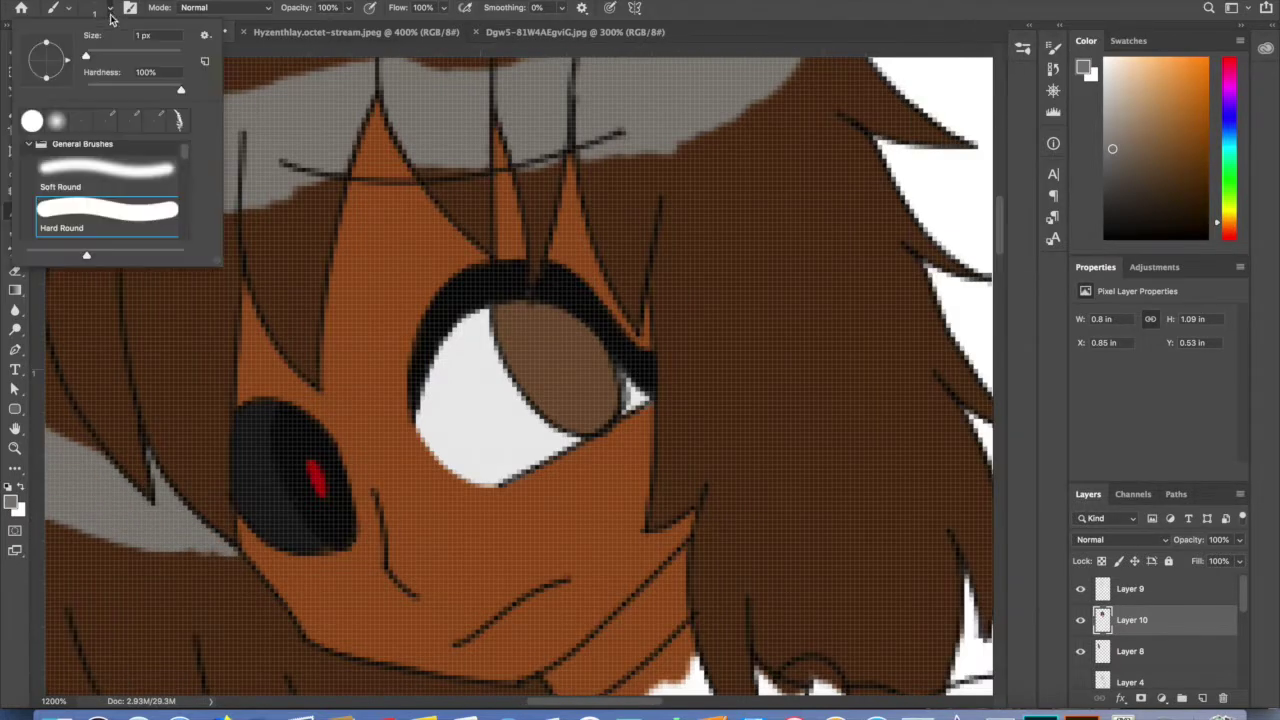
key(Return)
mouse_move(672, 385)
mouse_down()
mouse_move(829, 308)
mouse_move(882, 299)
mouse_move(913, 296)
mouse_move(942, 354)
mouse_move(872, 409)
mouse_move(674, 460)
mouse_move(686, 403)
mouse_move(674, 405)
mouse_move(769, 423)
mouse_move(836, 335)
mouse_move(885, 370)
mouse_move(797, 376)
mouse_up()
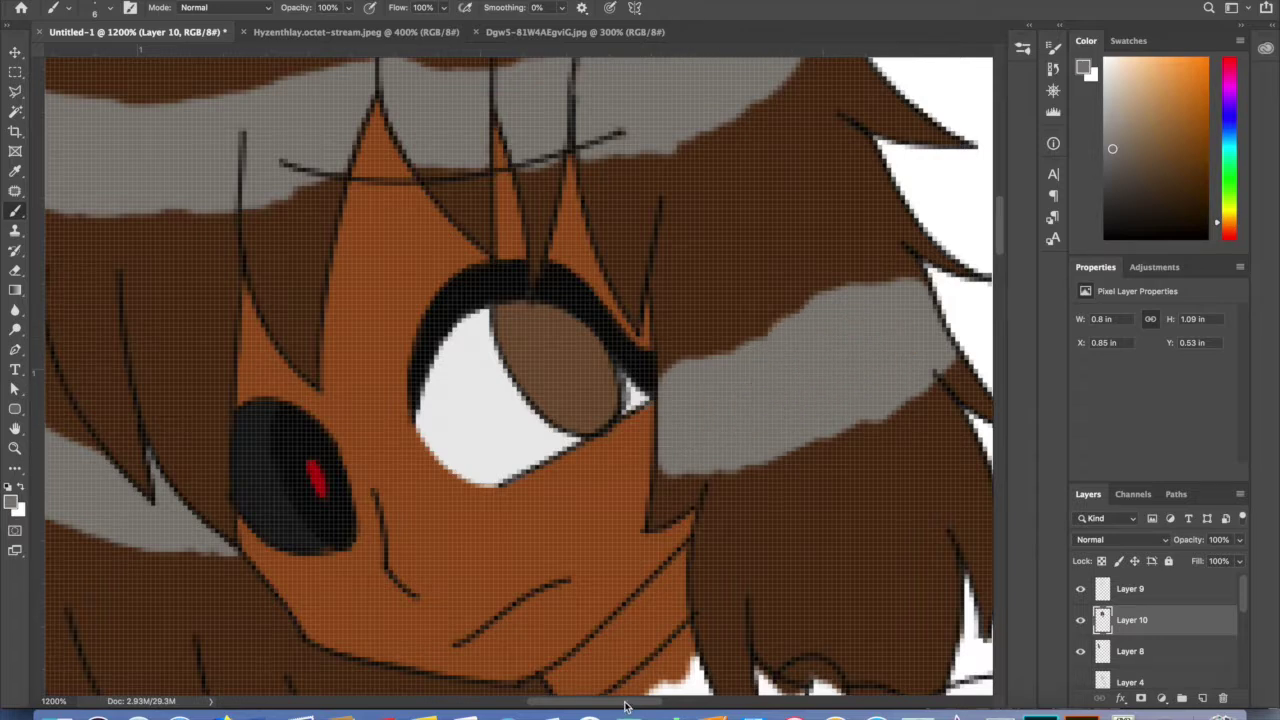
Outline a grey area over the hair tips below the face with a 4 px brush.
drag(625, 706, 616, 706)
drag(1002, 216, 1002, 263)
scroll(1002, 263, down, 2)
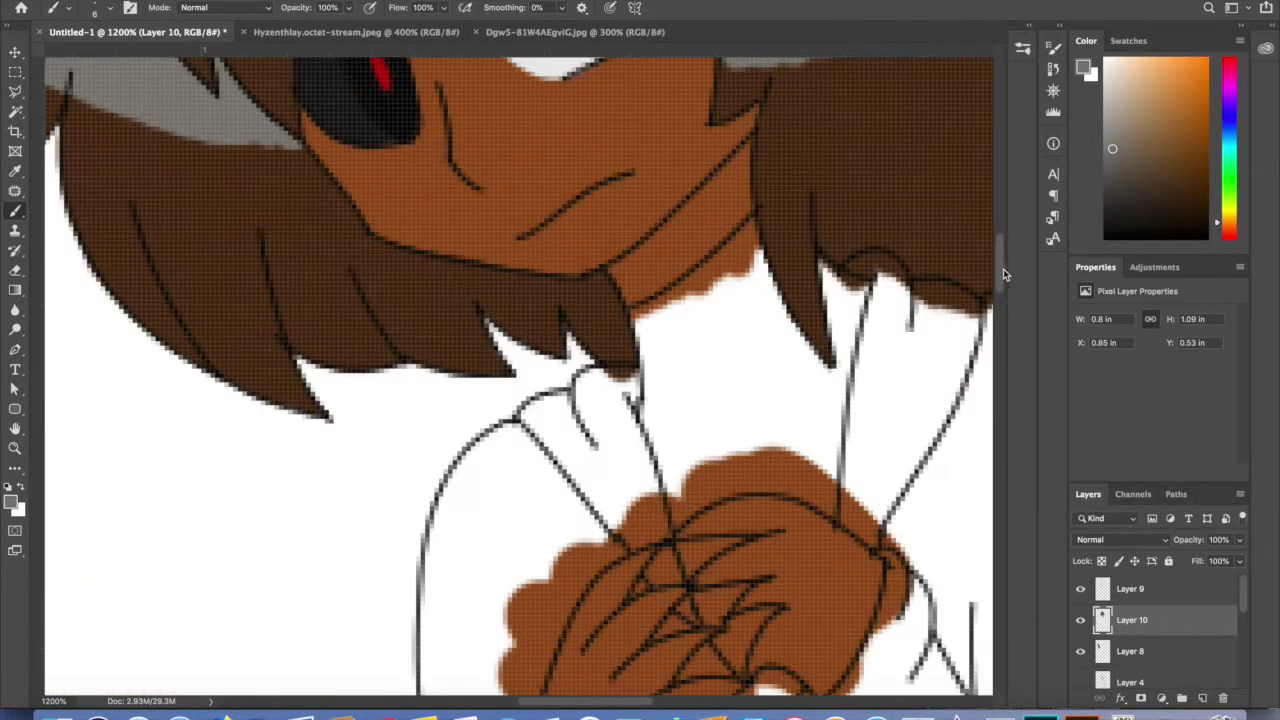
click(94, 10)
key(Return)
mouse_move(120, 275)
mouse_down()
mouse_move(184, 336)
mouse_move(160, 327)
mouse_move(304, 403)
mouse_move(281, 375)
mouse_move(250, 270)
mouse_up()
mouse_move(138, 276)
mouse_down()
mouse_move(306, 270)
mouse_move(592, 294)
mouse_move(606, 312)
mouse_move(584, 322)
mouse_move(602, 344)
mouse_move(618, 333)
mouse_move(498, 305)
mouse_move(546, 338)
mouse_move(547, 307)
mouse_up()
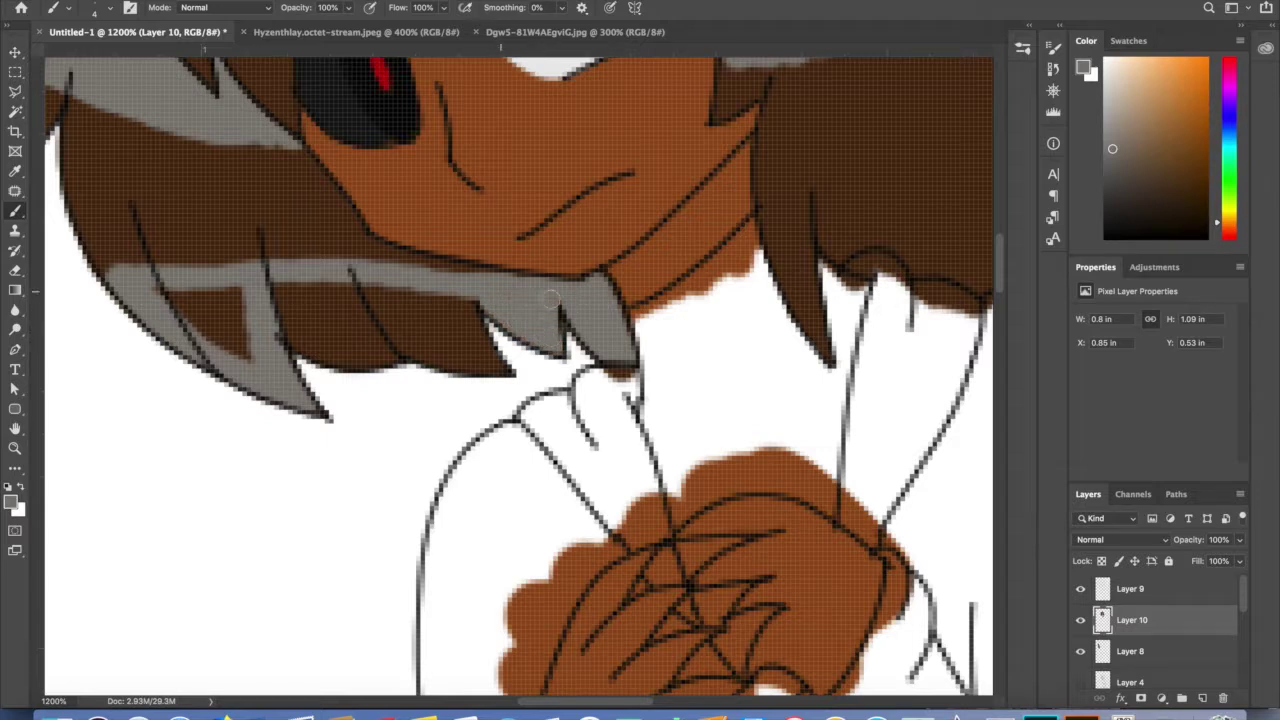
Fill the outlined hair tips below the face with grey and touch up their edges at 1 px.
mouse_move(285, 304)
mouse_down()
mouse_move(235, 330)
mouse_move(196, 317)
mouse_up()
mouse_move(303, 331)
mouse_down()
mouse_move(345, 352)
mouse_move(390, 350)
mouse_move(300, 305)
mouse_move(405, 308)
mouse_move(482, 340)
mouse_move(415, 350)
mouse_move(400, 330)
mouse_move(472, 346)
mouse_up()
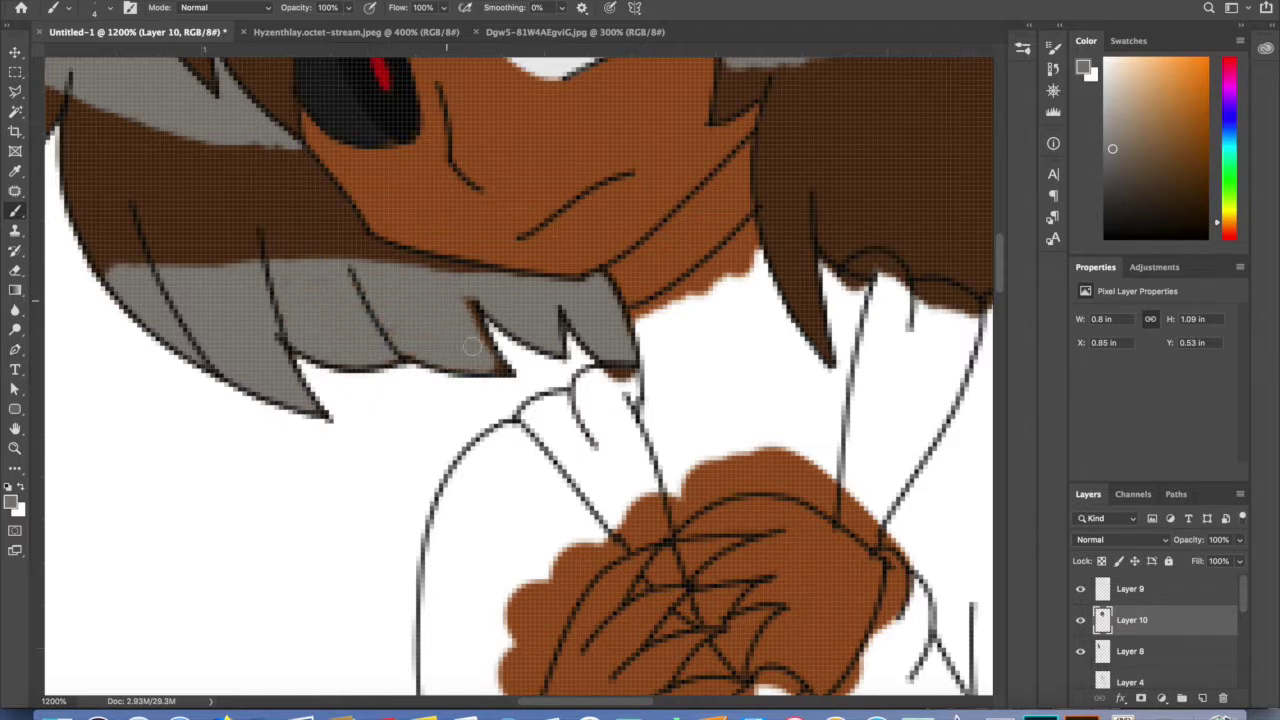
click(111, 8)
click(85, 56)
click(189, 31)
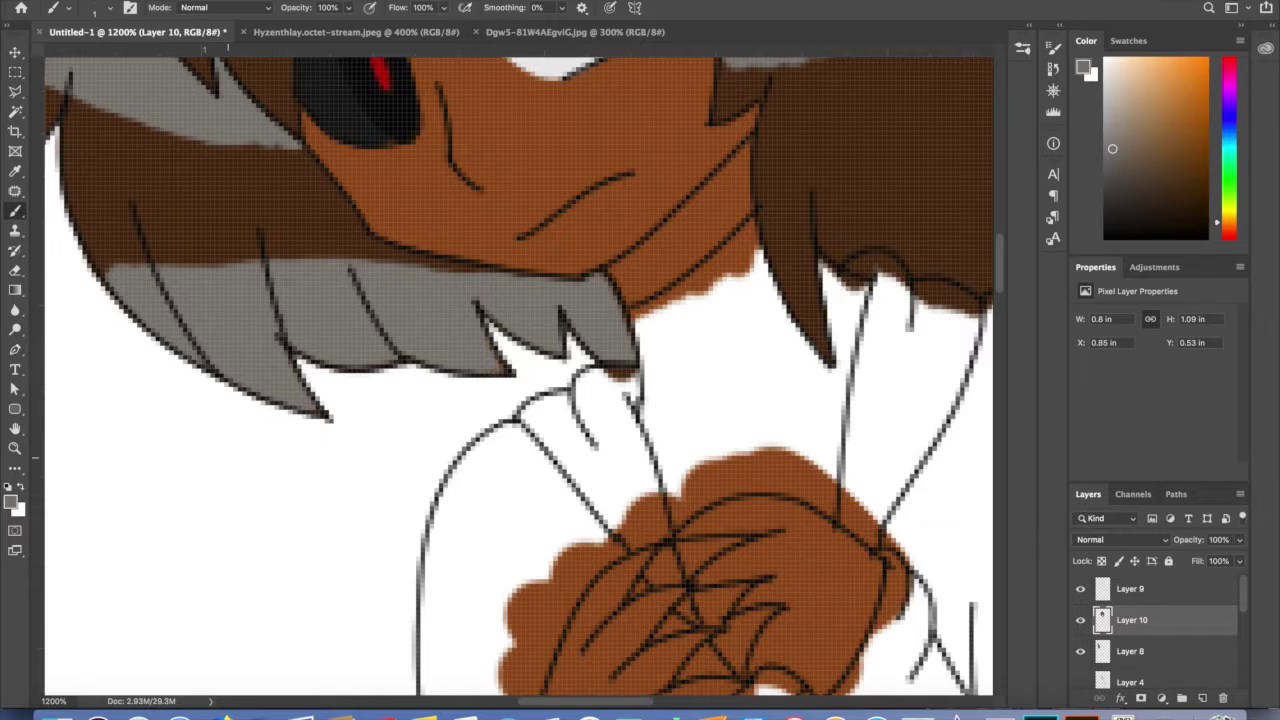
Paint the lower hair tips above the collar on the open-eye side grey, outlining at 1 px and filling at 7 px.
drag(553, 700, 579, 700)
drag(999, 265, 999, 236)
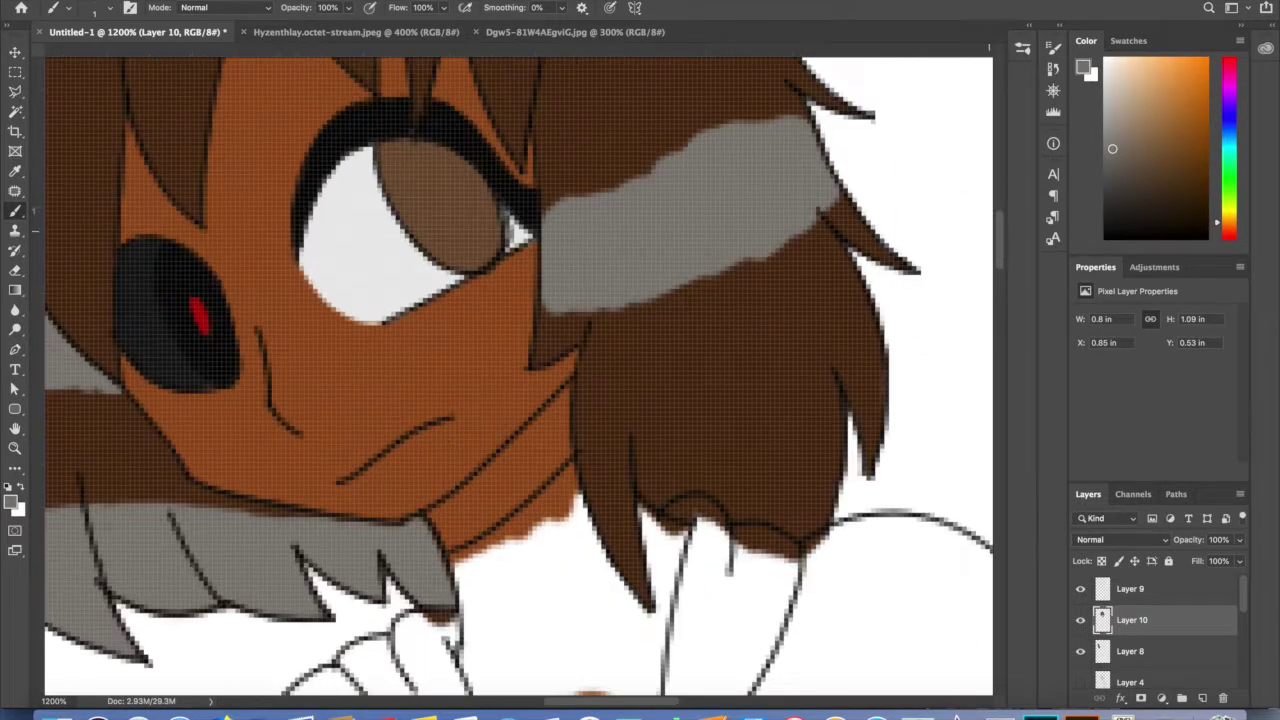
mouse_move(638, 584)
mouse_down()
mouse_move(600, 520)
mouse_move(580, 430)
mouse_up()
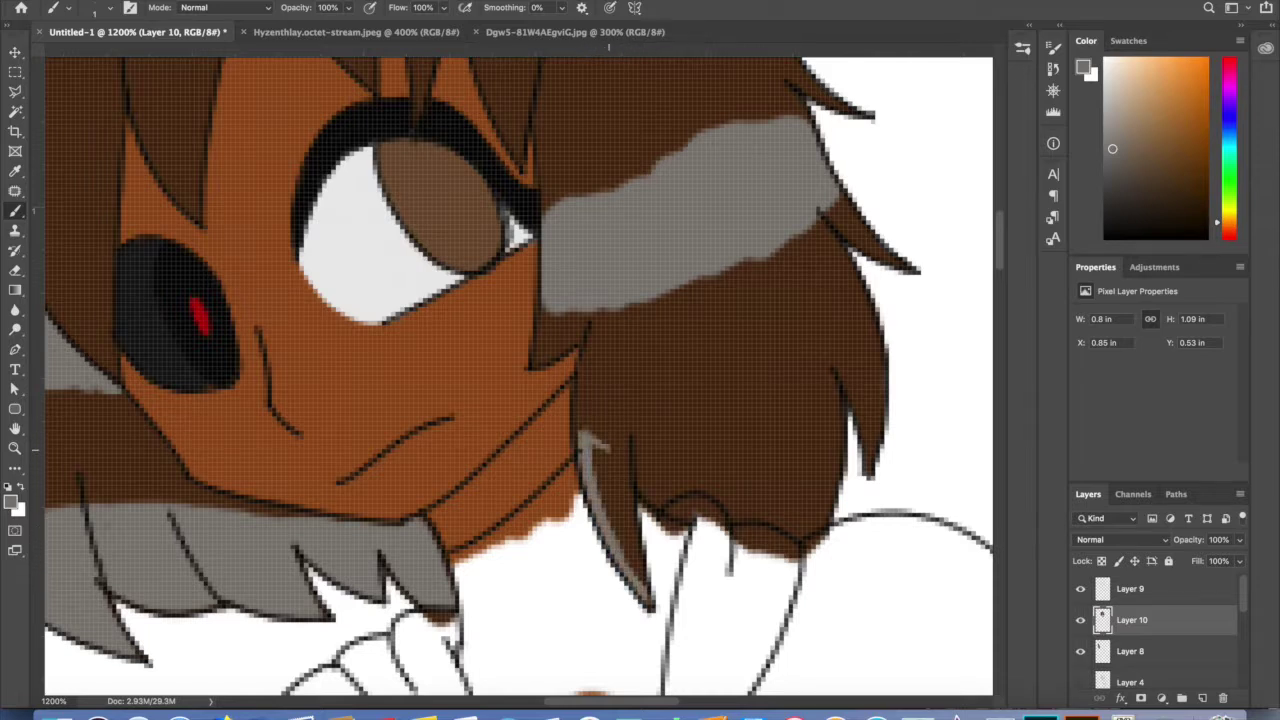
mouse_move(641, 584)
mouse_down()
mouse_move(623, 452)
mouse_move(625, 545)
mouse_move(600, 455)
mouse_move(651, 469)
mouse_move(690, 500)
mouse_move(686, 463)
mouse_move(822, 385)
mouse_move(800, 530)
mouse_move(808, 475)
mouse_move(730, 535)
mouse_move(760, 485)
mouse_up()
click(110, 8)
click(88, 57)
key(Return)
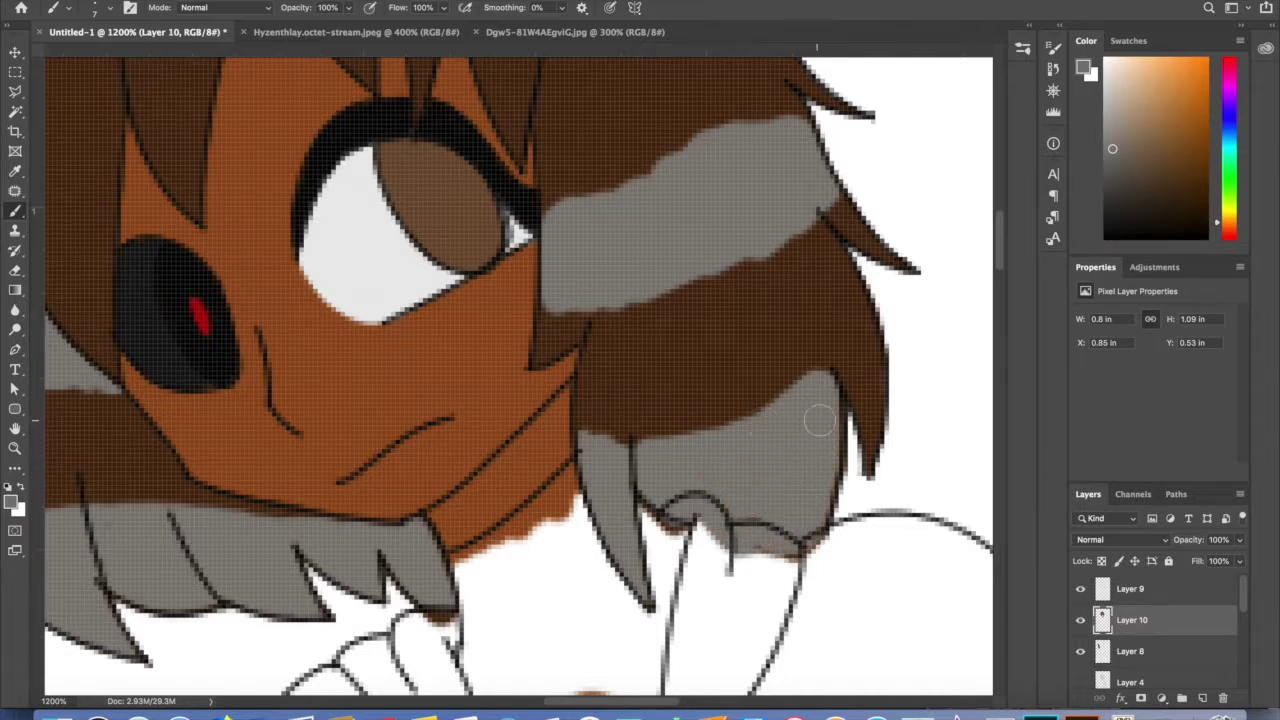
drag(822, 437, 820, 464)
Paint the outermost lower hair strand grey with a 4 px brush.
click(100, 13)
drag(90, 56, 85, 56)
mouse_move(818, 372)
mouse_down()
mouse_move(852, 371)
mouse_move(866, 388)
mouse_move(860, 412)
mouse_move(870, 408)
mouse_up()
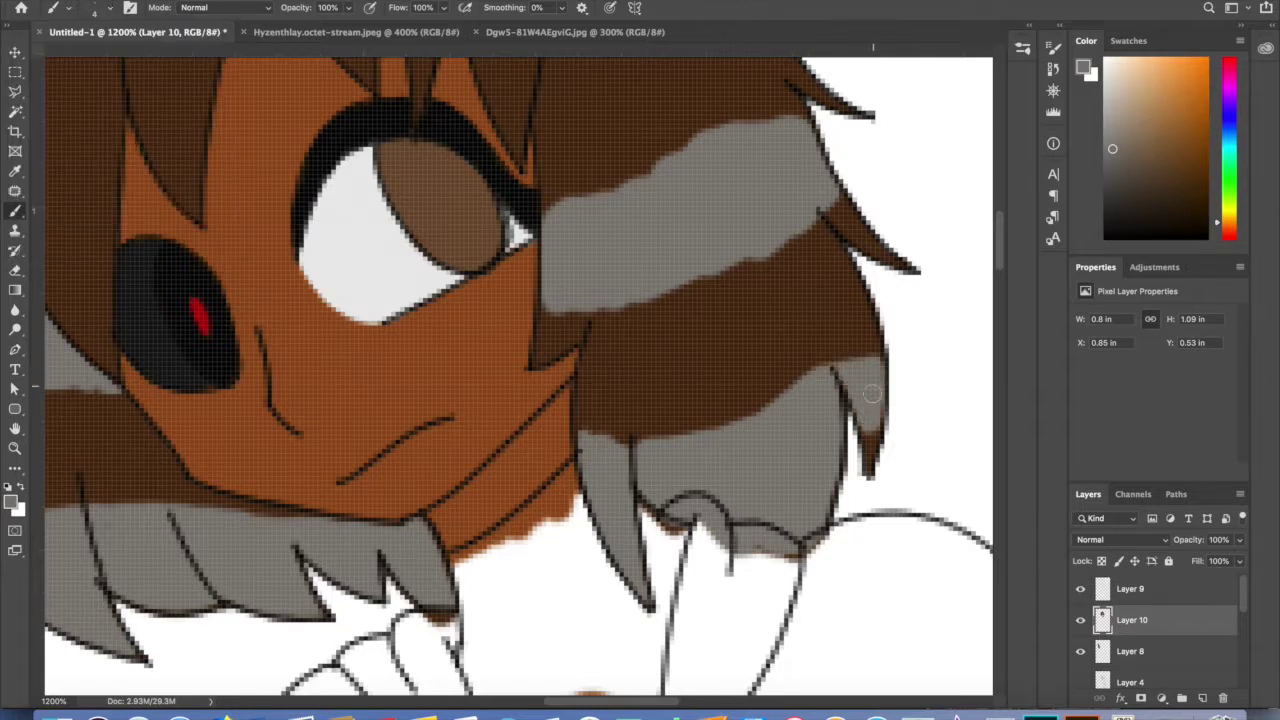
click(100, 13)
drag(92, 55, 84, 55)
click(100, 13)
Sample the brown of the lowest palette swatch as the painting colour for the coat.
click(15, 448)
click(443, 7)
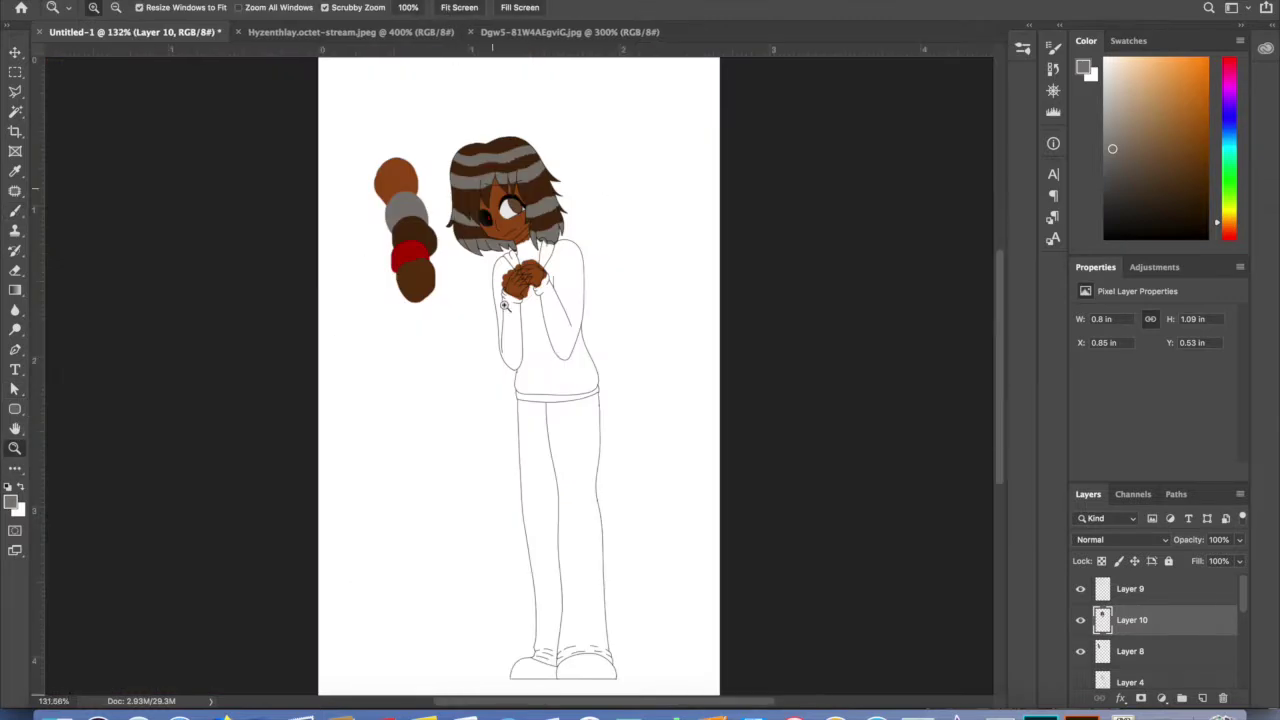
click(541, 354)
click(576, 263)
click(575, 262)
click(575, 262)
drag(1000, 360, 1000, 337)
drag(706, 700, 691, 700)
drag(1000, 356, 1000, 336)
click(15, 170)
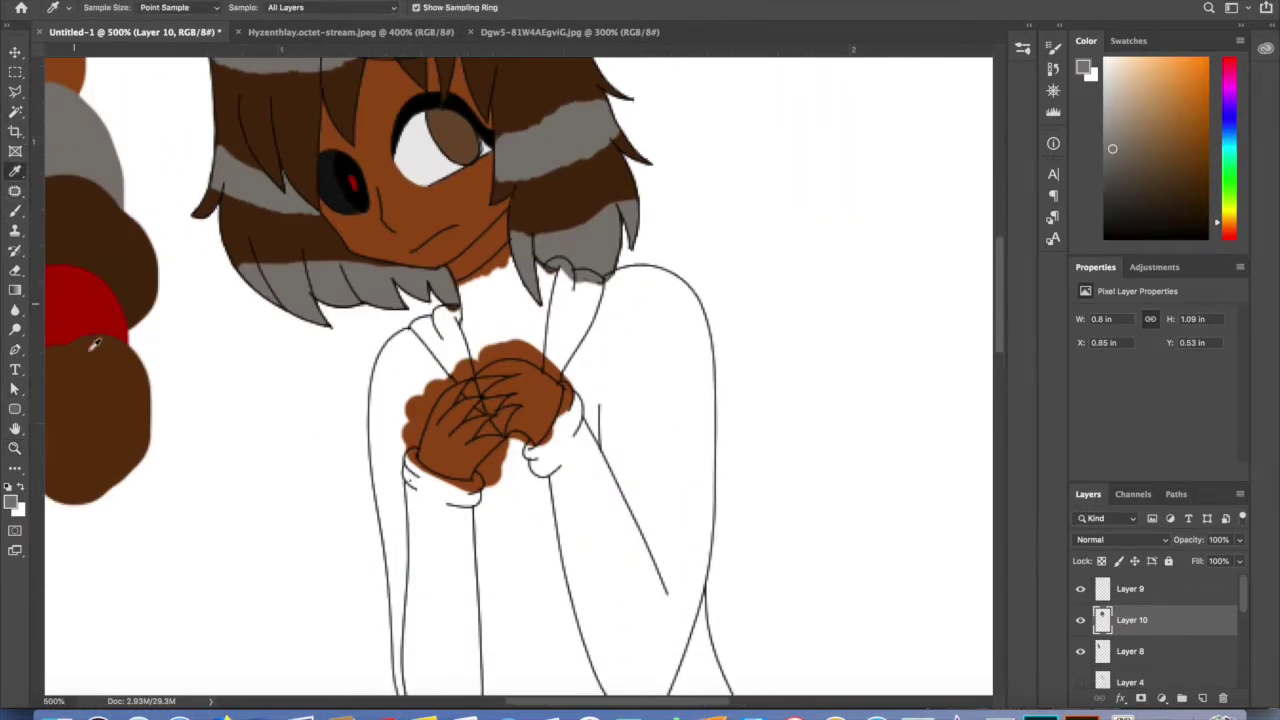
click(115, 374)
key(b)
Start painting the coat brown along the outer edge of the sleeve on the dark-eye side.
click(15, 448)
click(414, 440)
click(15, 210)
click(110, 9)
click(88, 60)
click(112, 12)
mouse_move(395, 468)
mouse_down()
mouse_move(423, 391)
mouse_move(450, 362)
mouse_move(424, 333)
mouse_move(377, 468)
mouse_move(377, 373)
mouse_move(409, 322)
mouse_move(403, 377)
mouse_up()
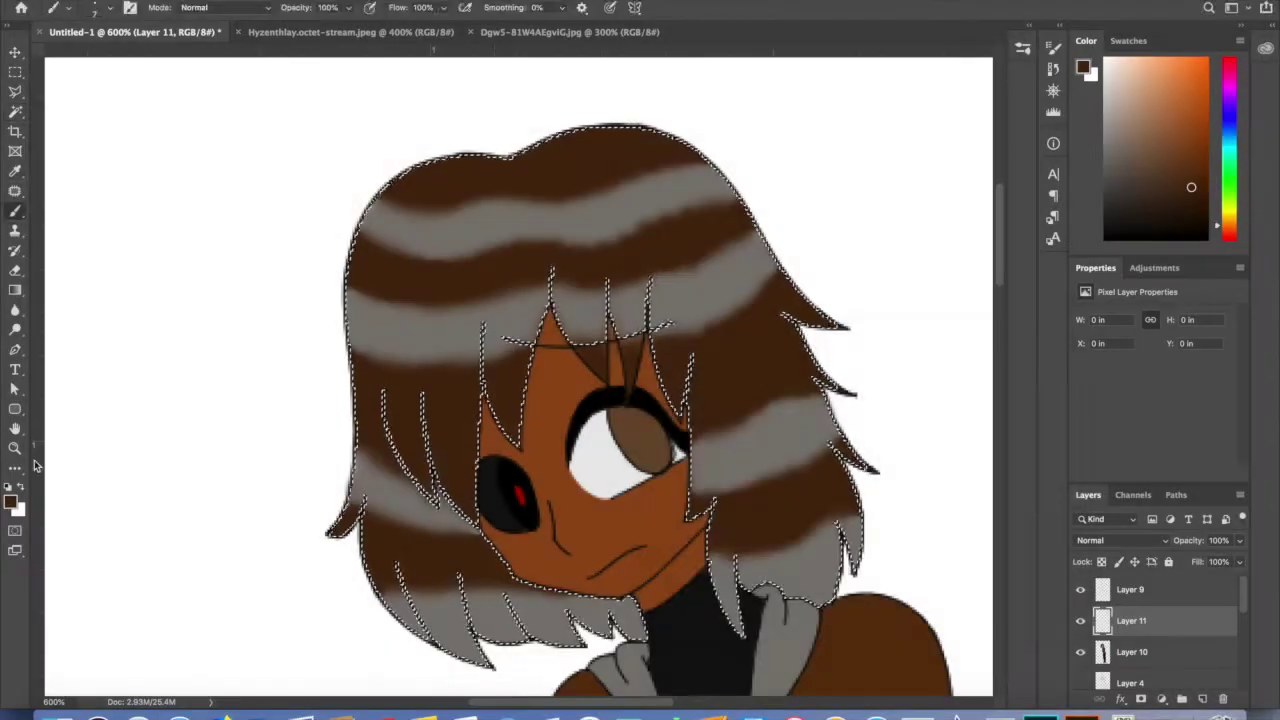
Paint white highlight bands across the selected hair on Layer 11 with an 11 px brush.
click(13, 503)
click(666, 382)
click(1003, 366)
drag(334, 290, 557, 240)
key(super+z)
click(111, 8)
drag(98, 52, 92, 52)
mouse_move(336, 246)
mouse_down()
mouse_move(373, 238)
mouse_move(475, 287)
mouse_move(563, 215)
mouse_move(684, 229)
mouse_move(735, 205)
mouse_up()
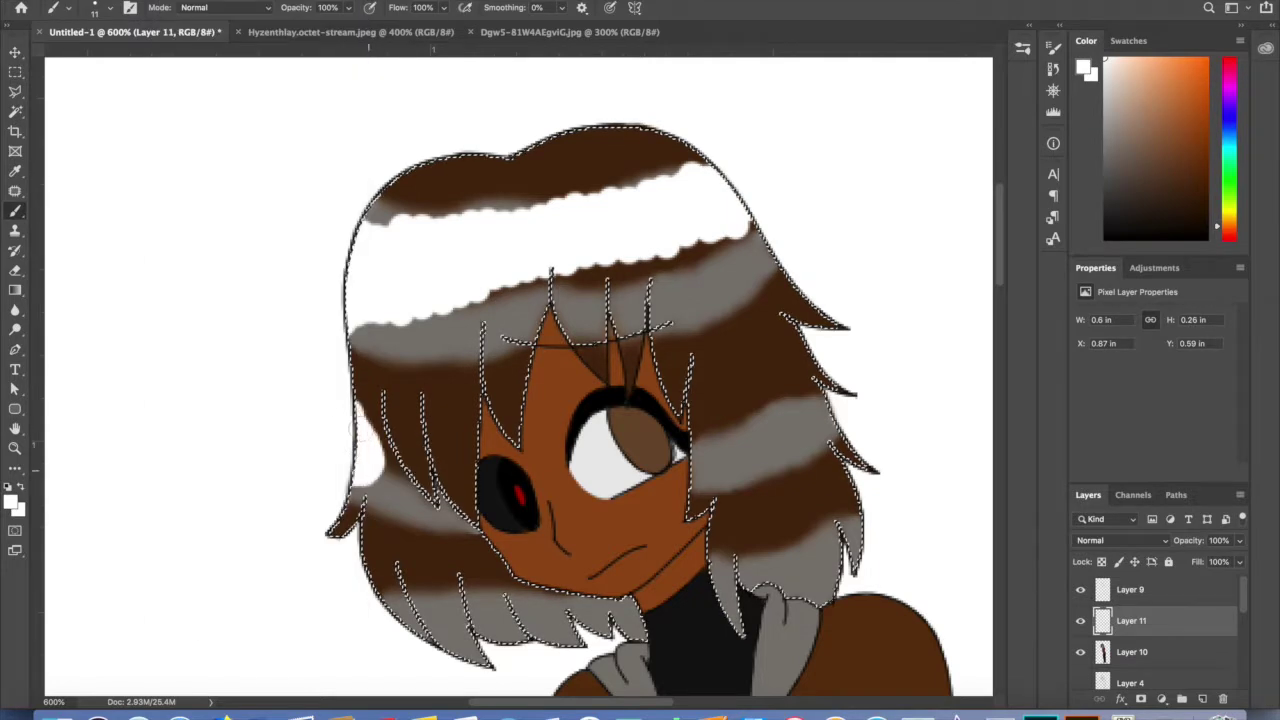
mouse_move(700, 490)
mouse_down()
mouse_move(774, 433)
mouse_move(835, 360)
mouse_up()
drag(375, 588, 500, 492)
Soften the white hair bands with the Blur tool at 57 px and lower Layer 11's opacity to 36%.
click(16, 271)
click(107, 9)
click(107, 9)
click(15, 310)
click(109, 9)
click(111, 57)
mouse_move(360, 270)
mouse_down()
mouse_move(408, 300)
mouse_move(603, 264)
mouse_move(395, 211)
mouse_up()
drag(385, 530, 420, 570)
mouse_move(705, 470)
mouse_down()
mouse_move(765, 466)
mouse_move(805, 390)
mouse_up()
click(1239, 540)
mouse_move(1240, 560)
mouse_down()
mouse_move(1188, 562)
mouse_move(1198, 566)
mouse_up()
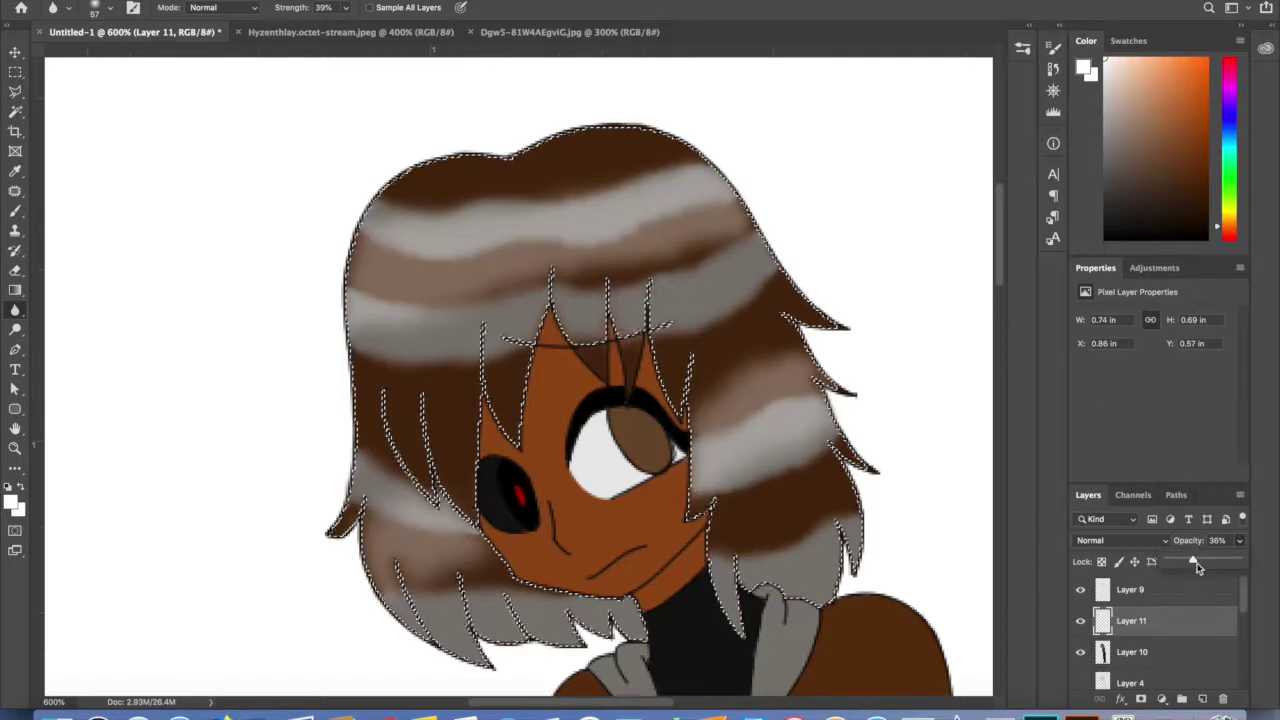
Select the face skin, including the gaps between the bangs, with the Magic Wand on Layer 9.
scroll(518, 376, down, 3)
click(1124, 596)
key(w)
click(543, 250)
click(548, 185)
click(600, 188)
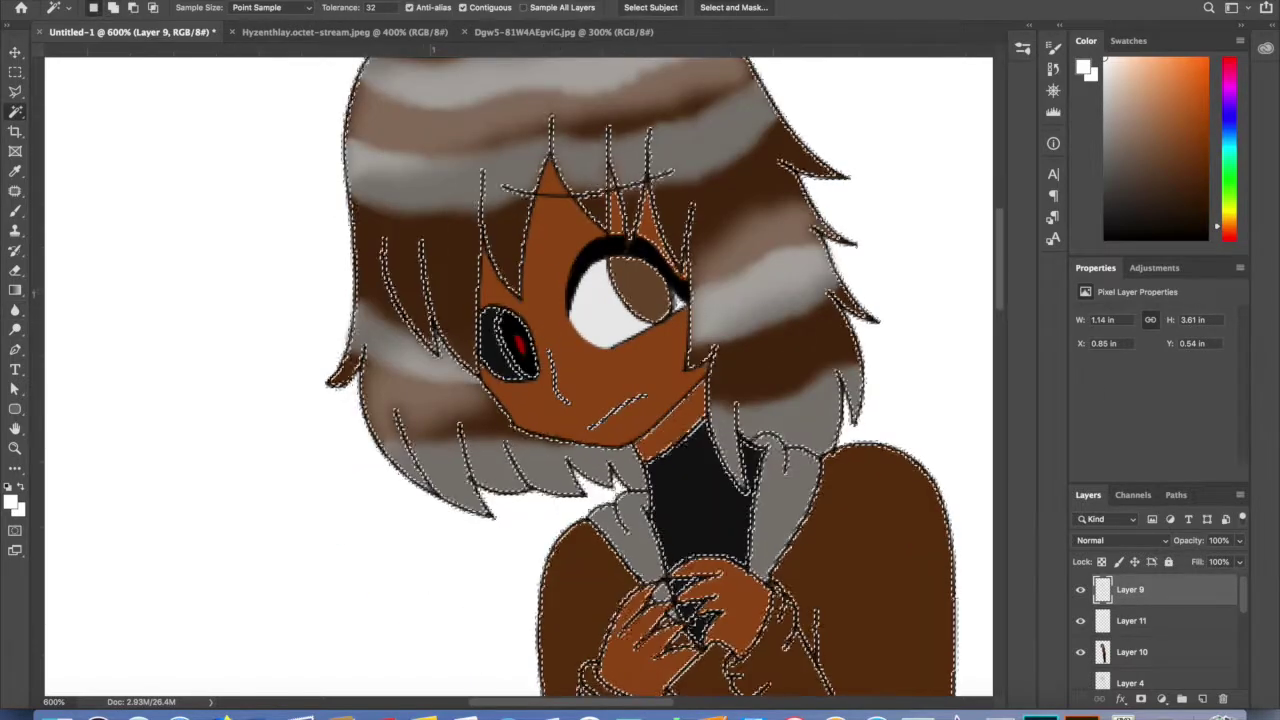
key(super+z)
key(z)
drag(597, 186, 668, 188)
key(w)
click(646, 240)
click(722, 235)
click(160, 2)
click(643, 198)
Try to paint white highlights beside the nose and below the dark eye on Layer 9.
click(14, 448)
drag(483, 408, 410, 410)
drag(505, 440, 530, 440)
key(b)
click(96, 12)
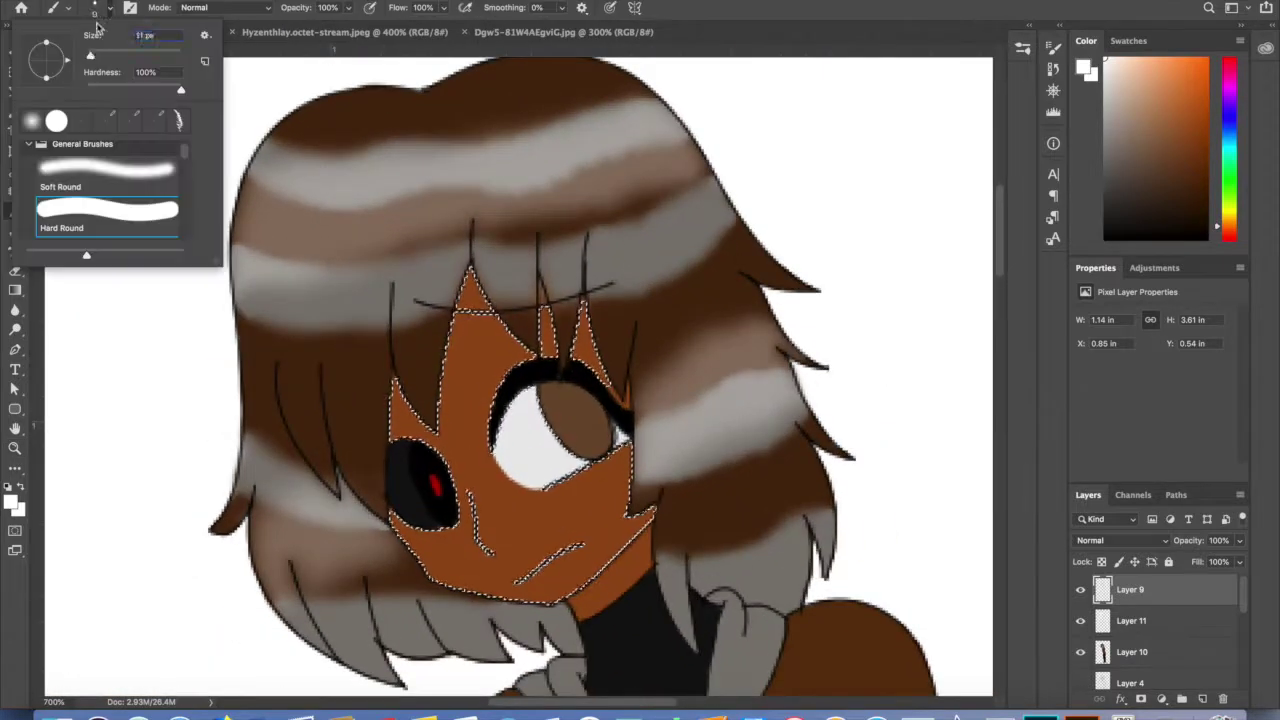
click(395, 272)
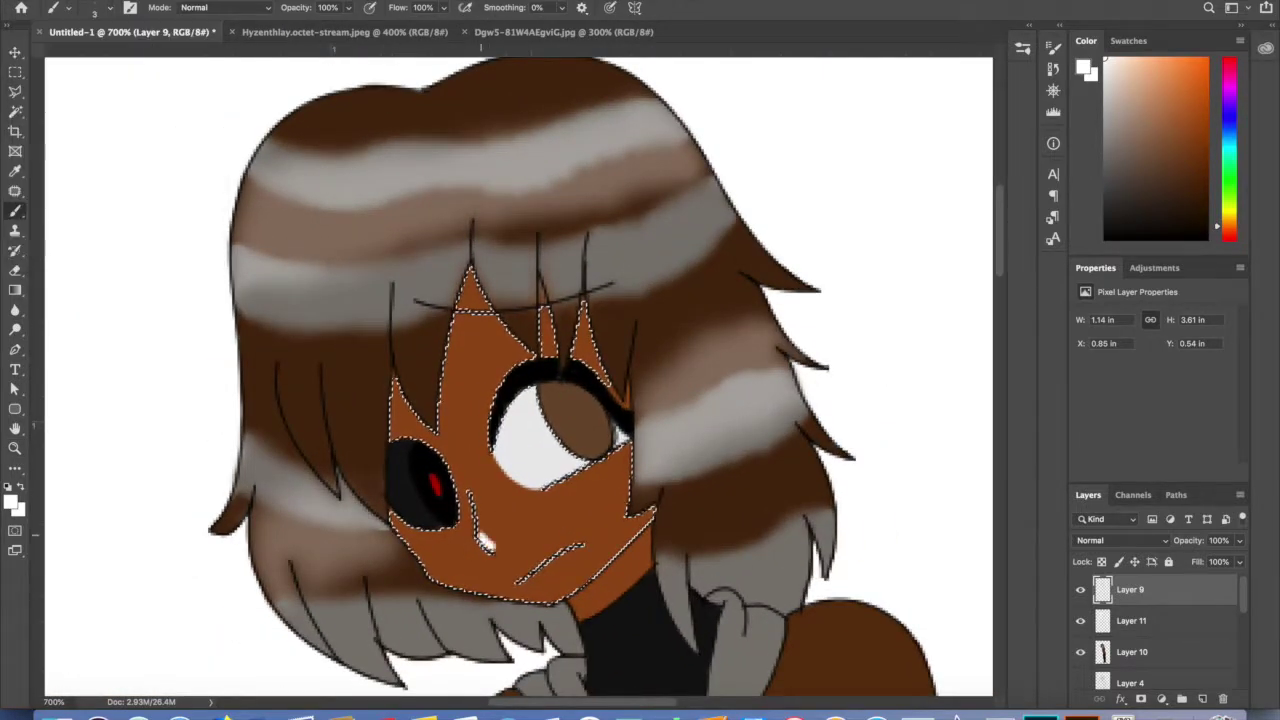
click(109, 9)
drag(88, 54, 97, 54)
click(109, 9)
click(109, 9)
drag(405, 540, 453, 530)
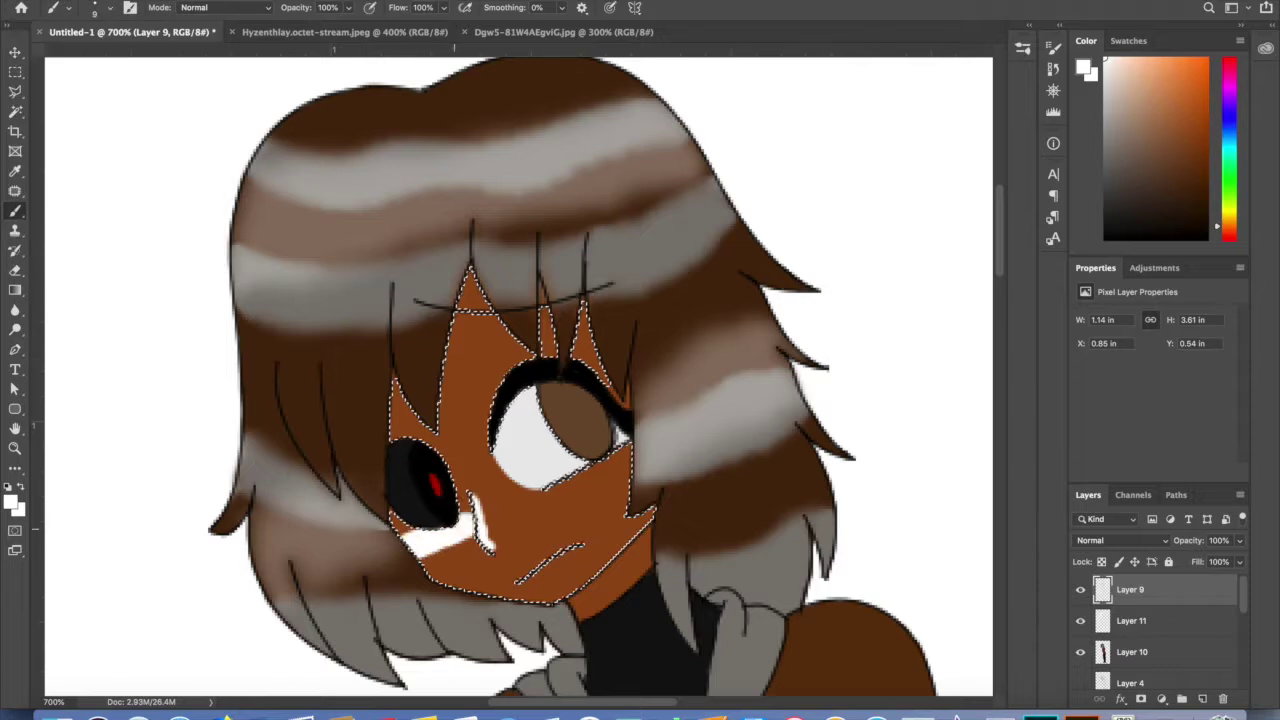
Undo the white face highlights and make Layer 11 the active layer.
click(15, 310)
click(163, 2)
click(165, 4)
click(163, 2)
click(165, 4)
click(109, 10)
click(492, 547)
drag(128, 54, 92, 54)
click(109, 10)
click(381, 438)
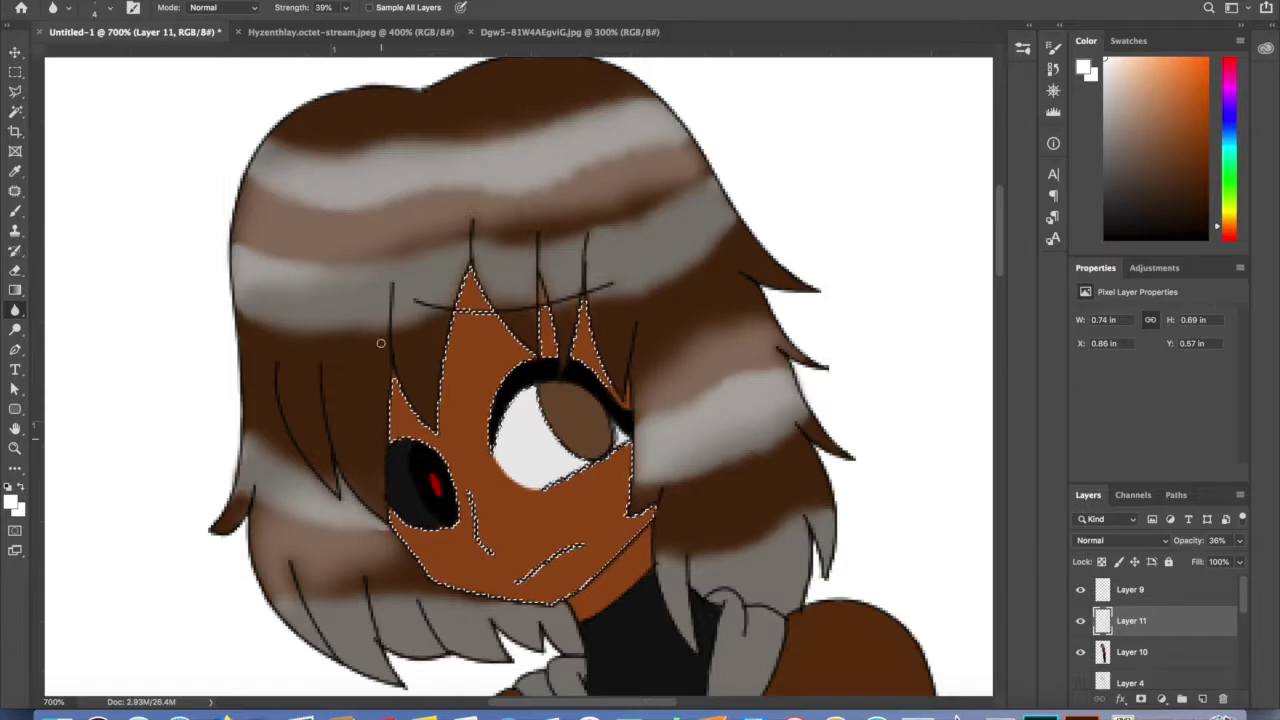
Paint white highlights under both eyes, along the nose and on the chin at 4 px and soften them with the Blur tool.
key(b)
click(100, 12)
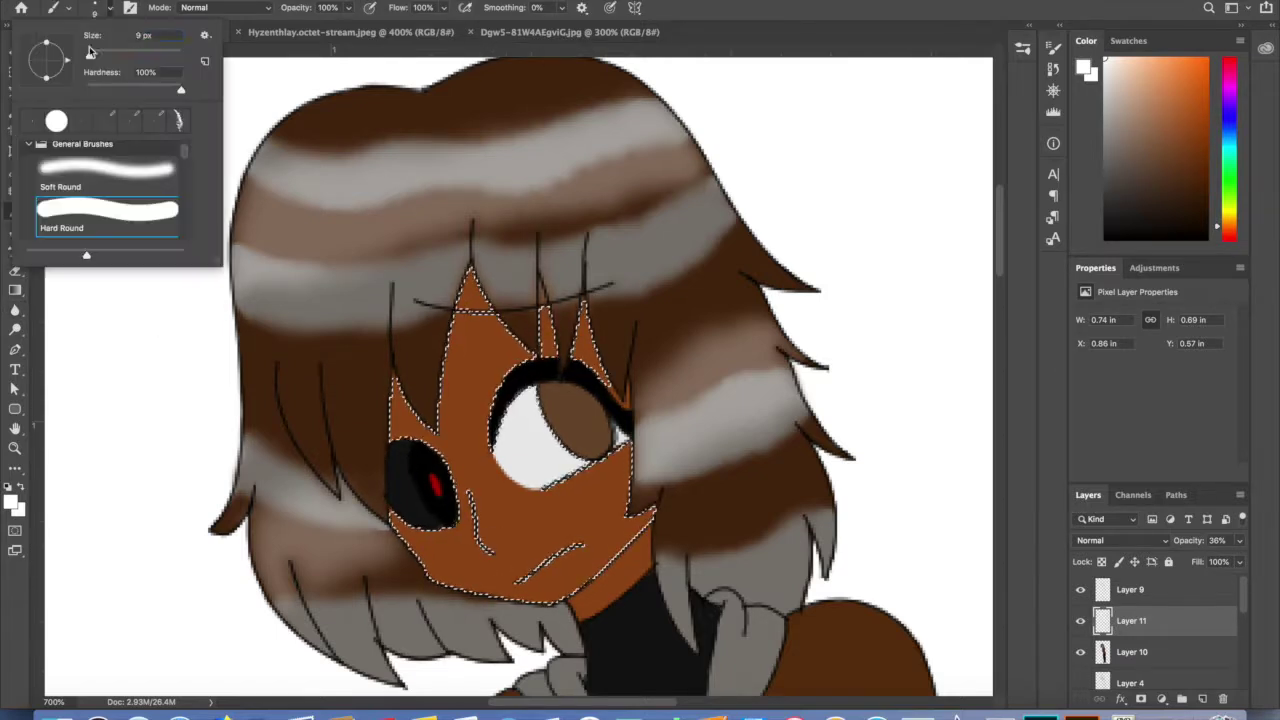
drag(88, 54, 92, 54)
drag(489, 540, 482, 511)
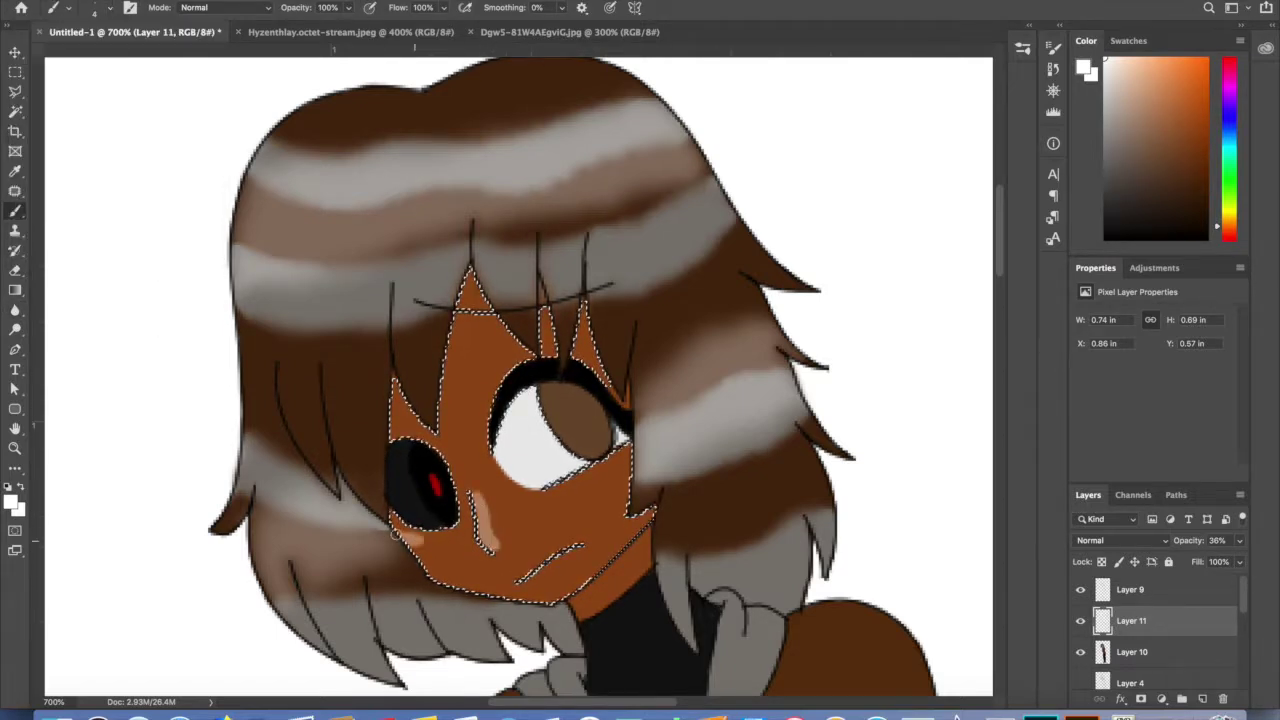
drag(540, 488, 468, 480)
click(15, 309)
drag(420, 532, 484, 551)
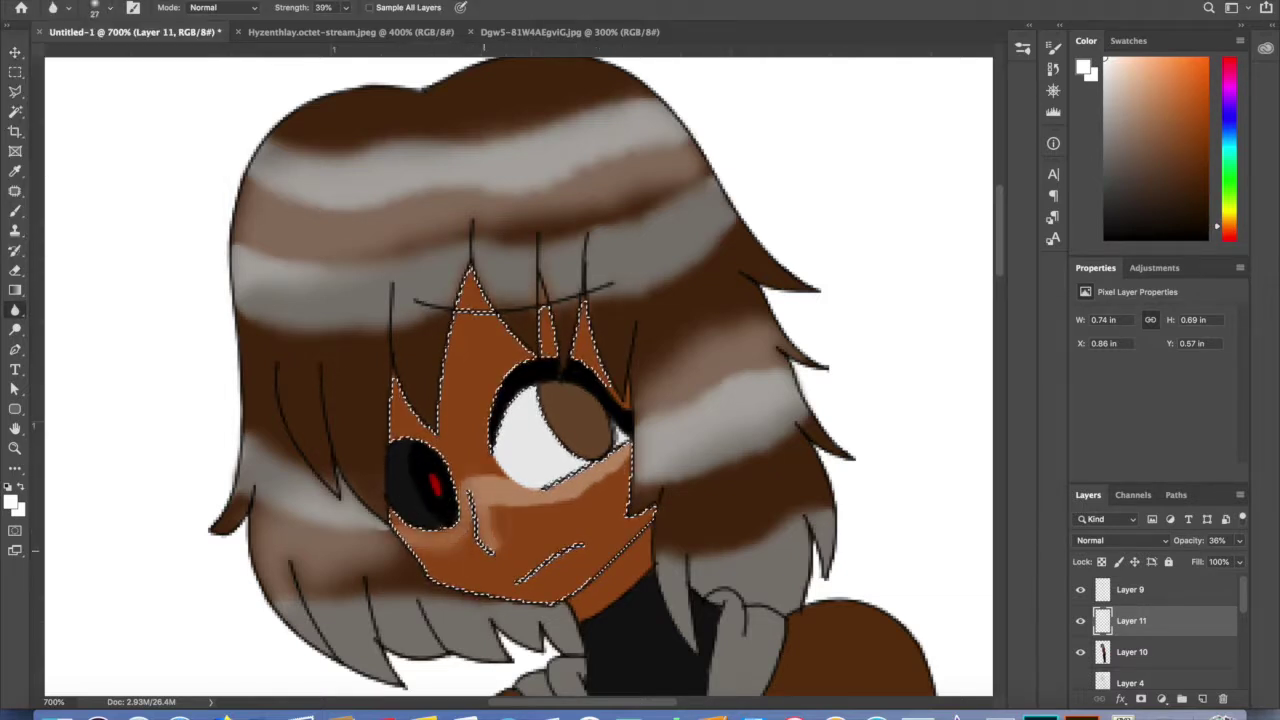
scroll(517, 455, down, 4)
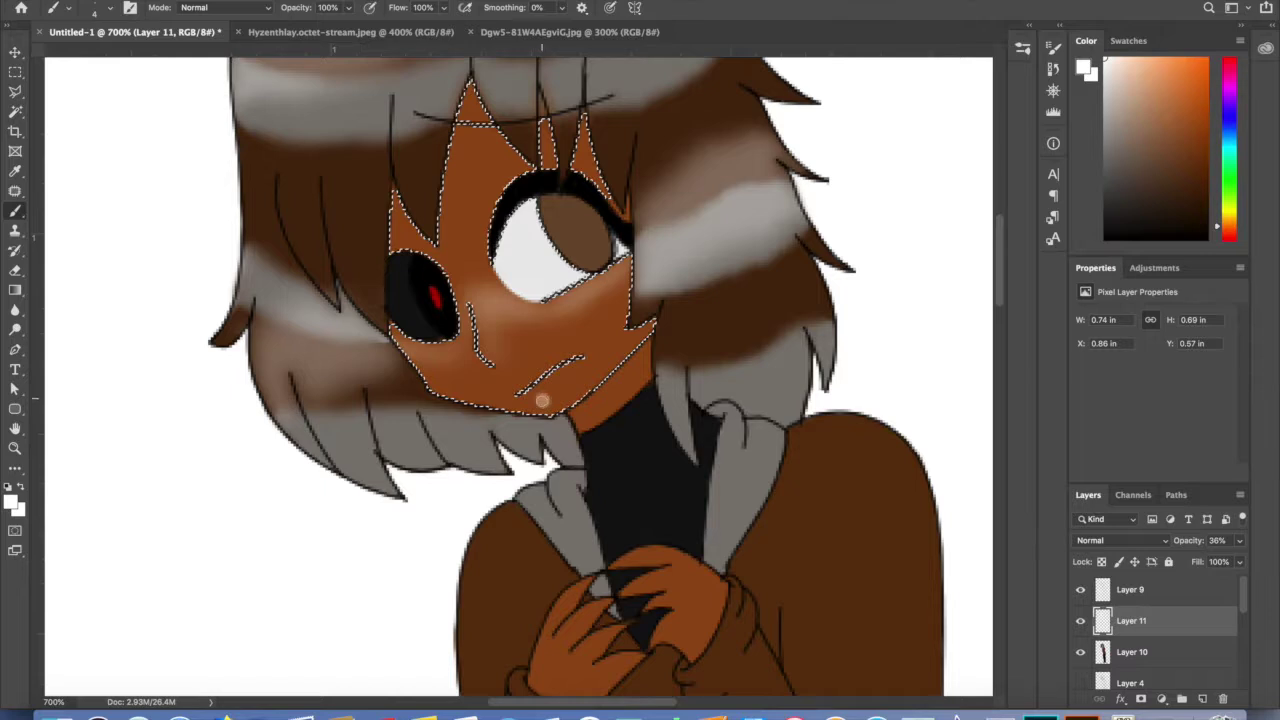
Add a new layer and paint black shadows on the skin beneath the bangs, softening them with the Blur tool at 27 px.
click(1202, 699)
click(15, 211)
click(10, 502)
click(667, 561)
click(1007, 364)
scroll(392, 374, up, 3)
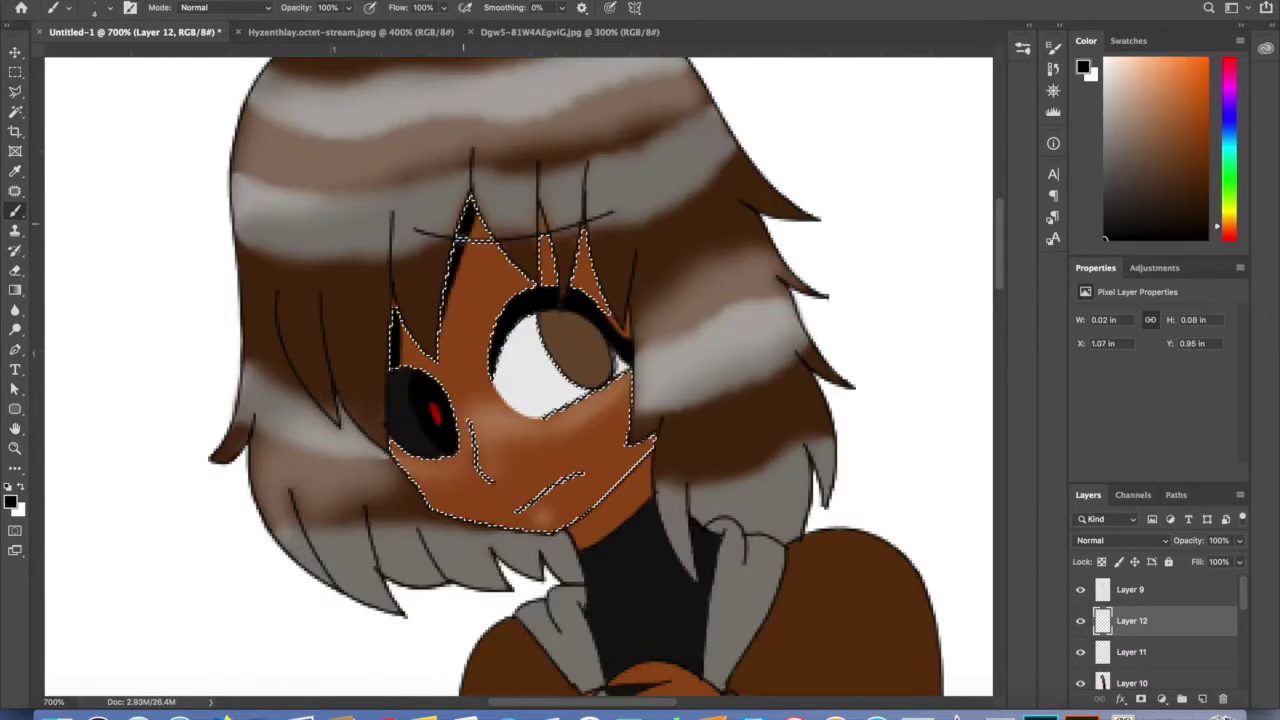
key(super+z)
drag(546, 282, 544, 240)
drag(580, 286, 584, 236)
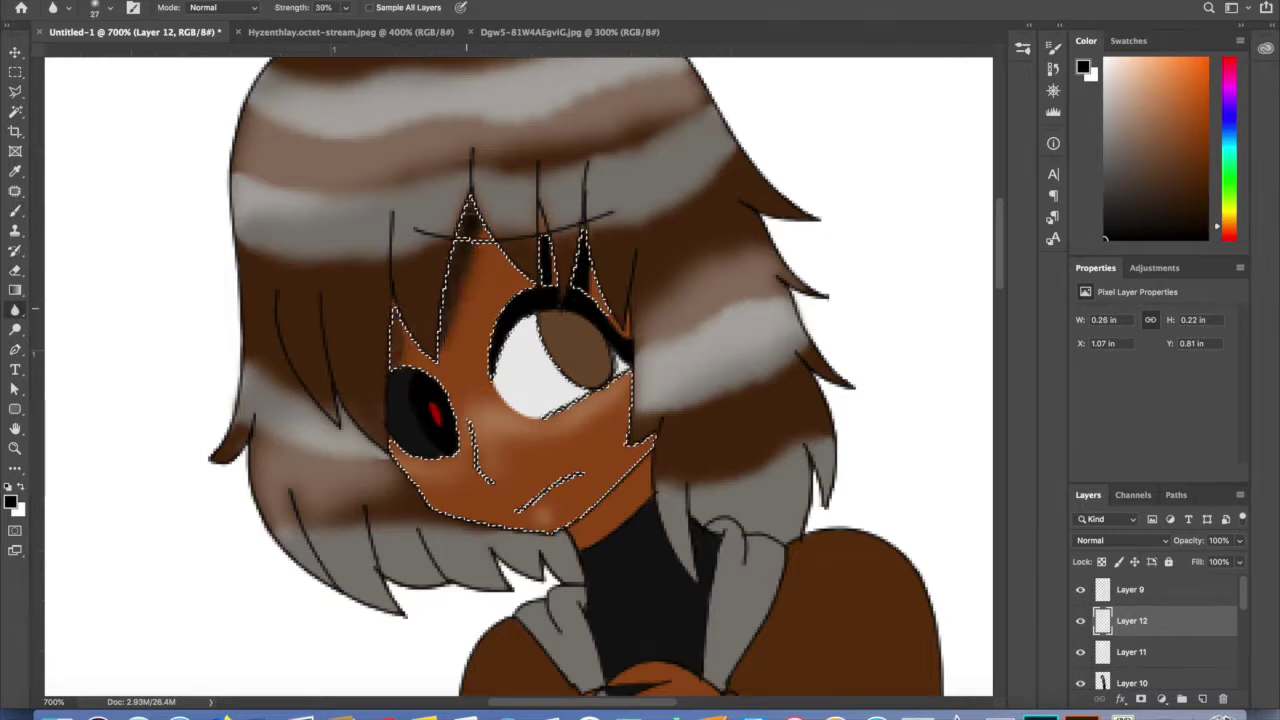
Select the hair and paint a black shadow over its lower tips below the face with a 23 px brush.
key(w)
key(ctrl+d)
click(109, 8)
drag(24, 62, 52, 62)
key(Return)
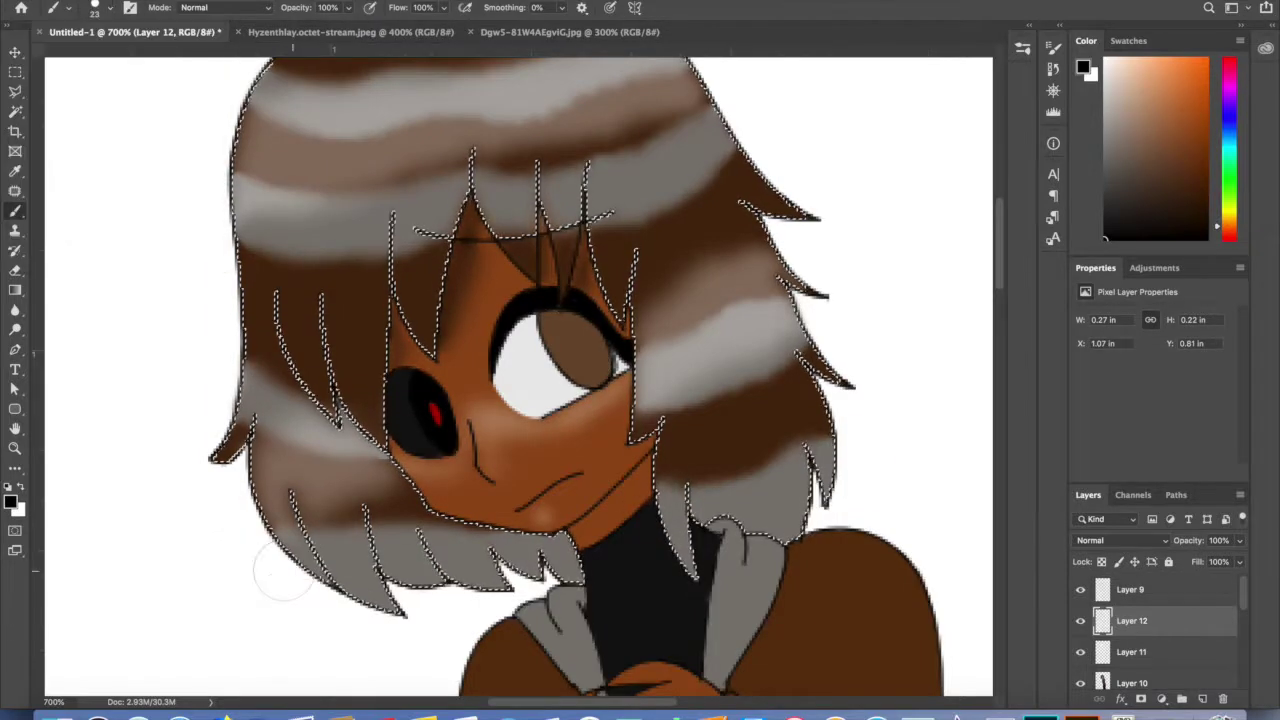
click(110, 8)
Trim the black shadow on the lower hair tips into a pointed shape with a 7 px eraser.
key(e)
click(113, 8)
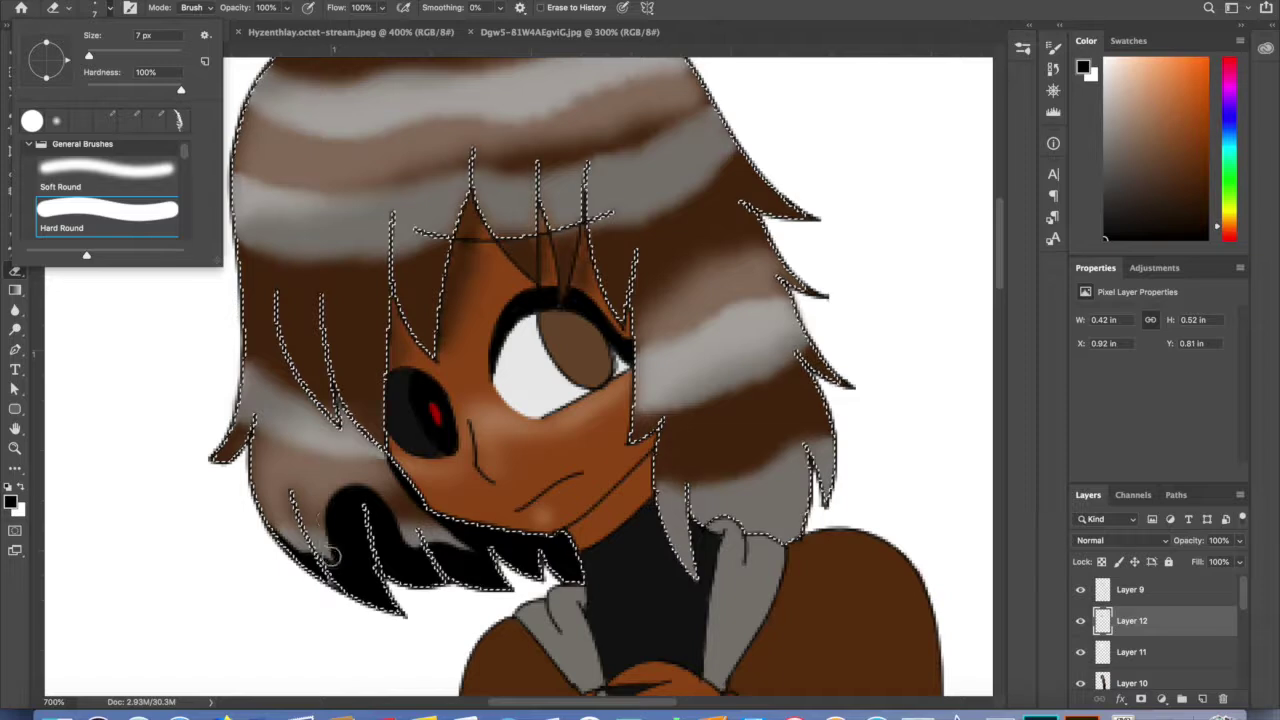
key(Return)
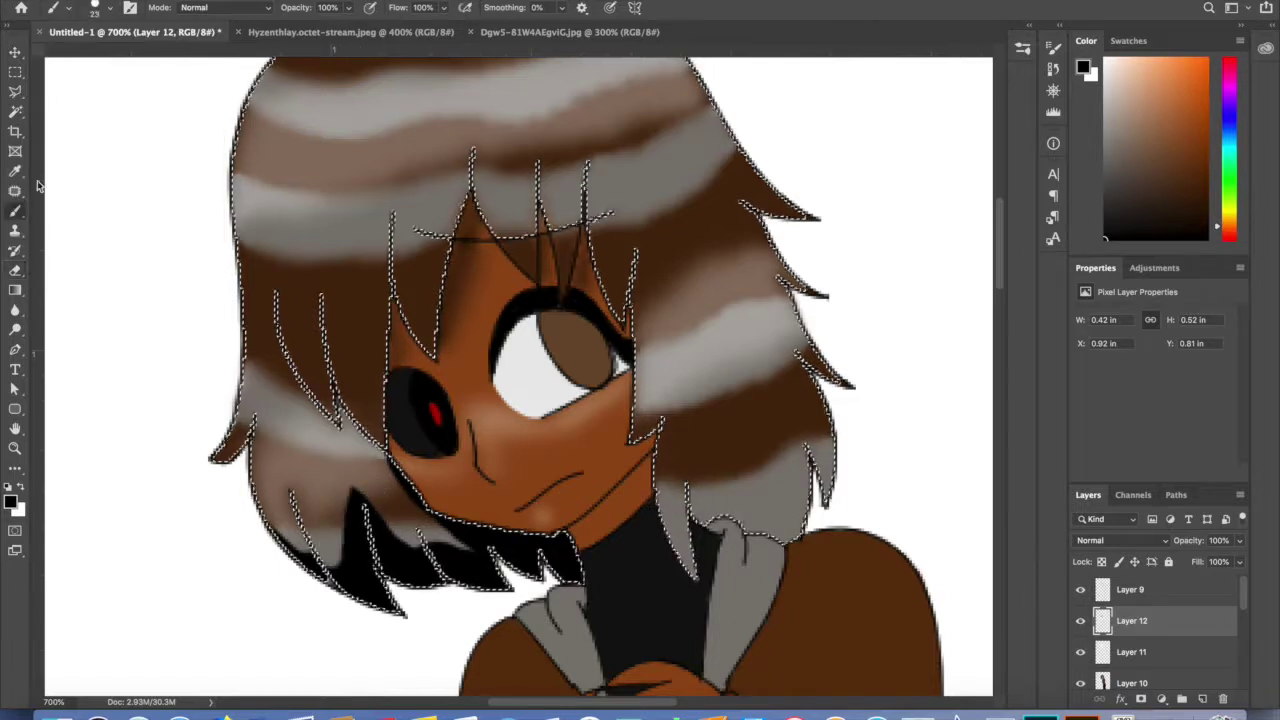
Paint thin black shadows along the bangs' strand lines with a 3 px brush and make Layer 9 active.
click(109, 8)
drag(95, 55, 89, 55)
key(Return)
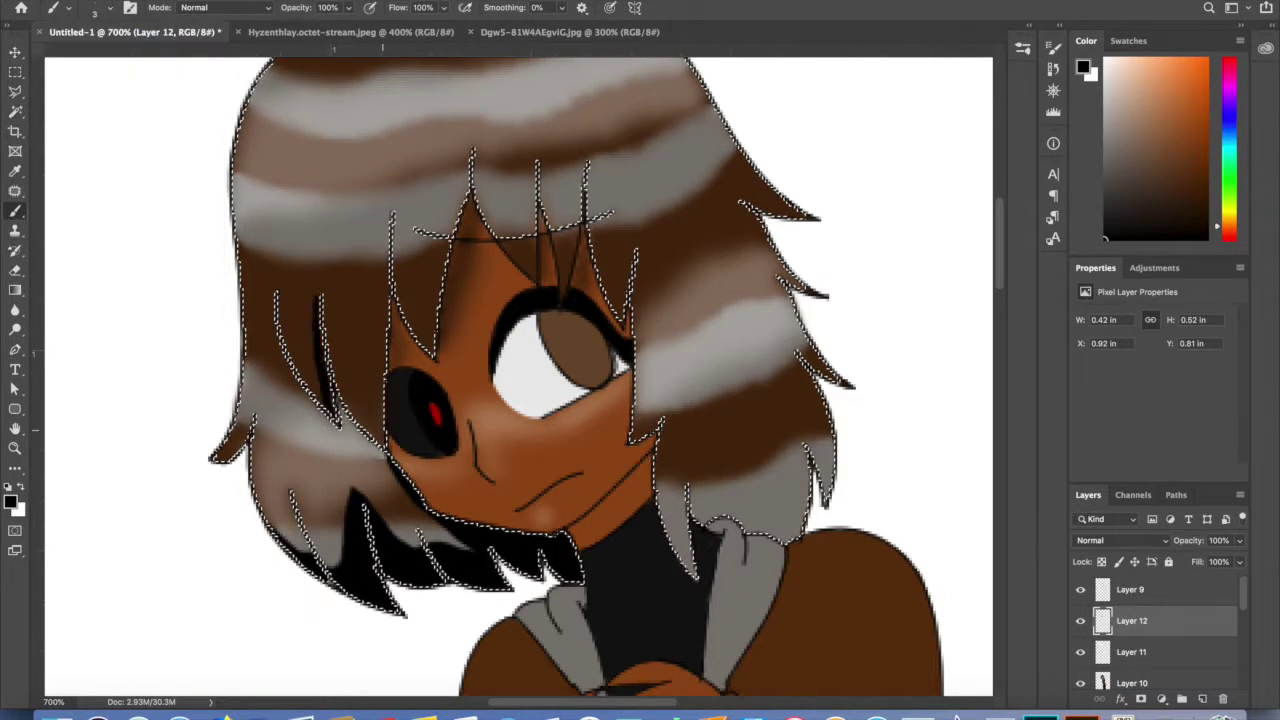
click(1130, 589)
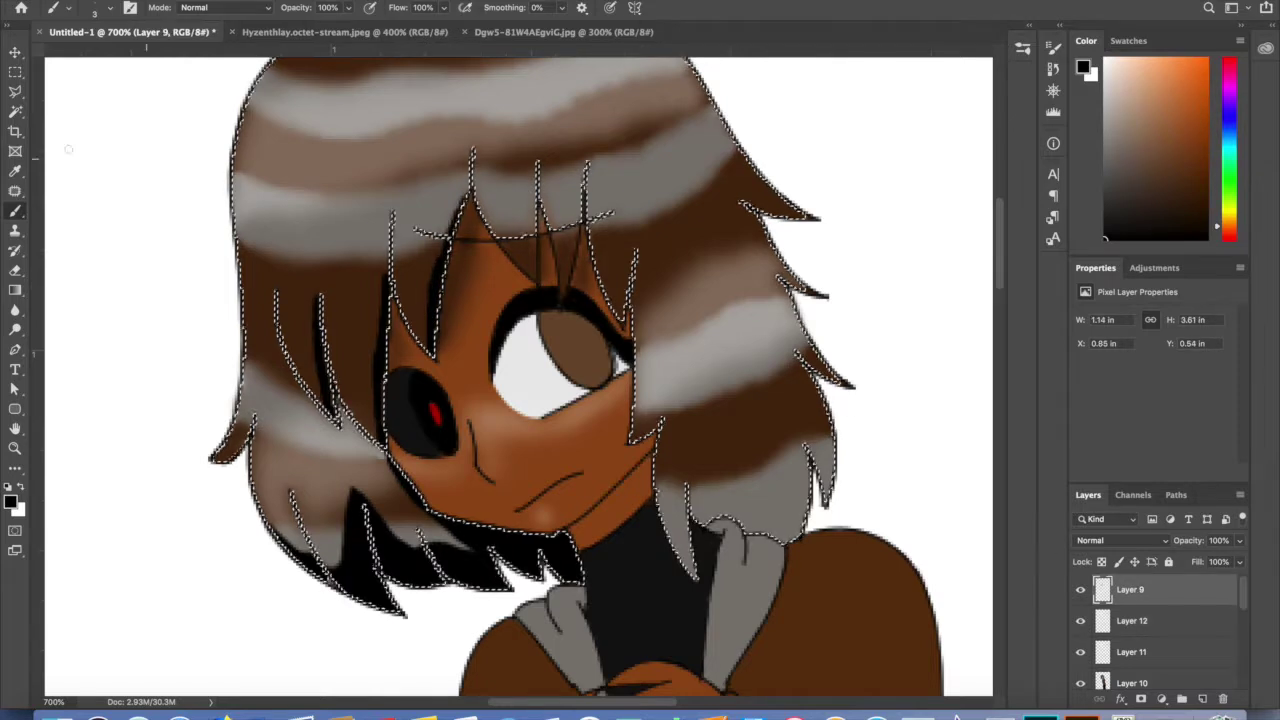
Add the middle bang strand above the eye to the hair selection and paint a thin black shadow along it on Layer 12.
click(15, 111)
shift+click(520, 262)
click(1132, 620)
click(15, 211)
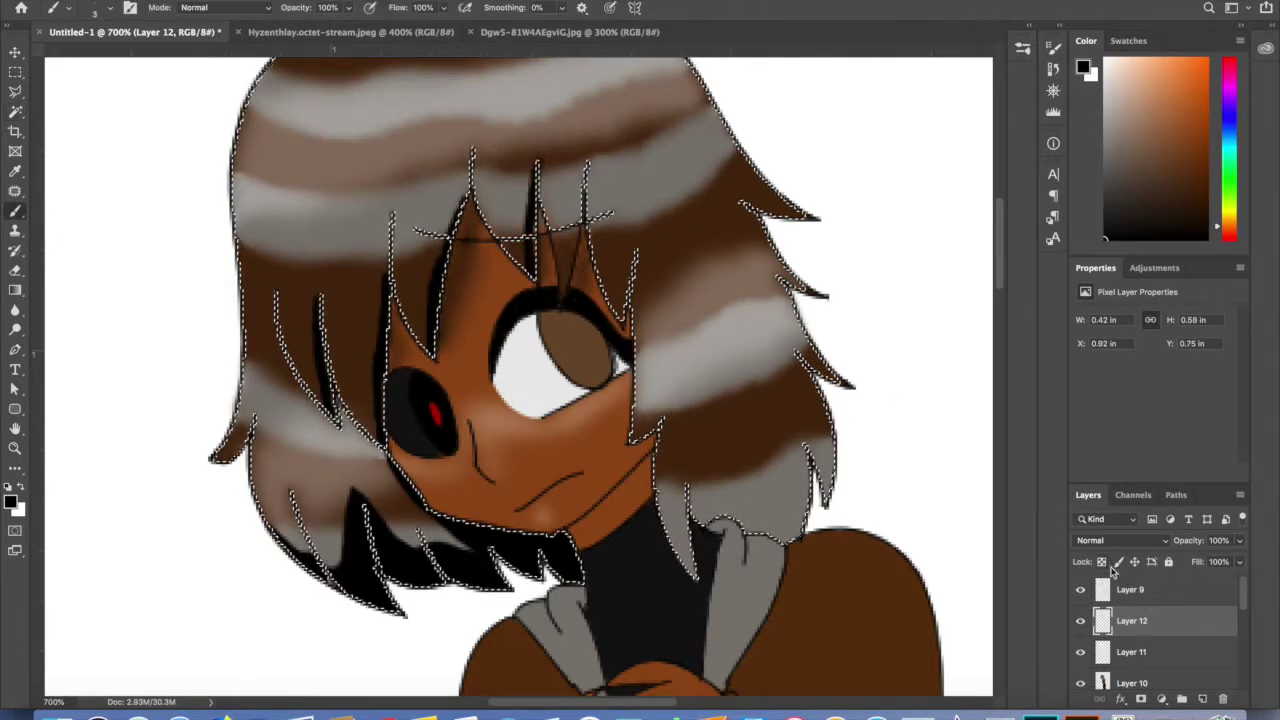